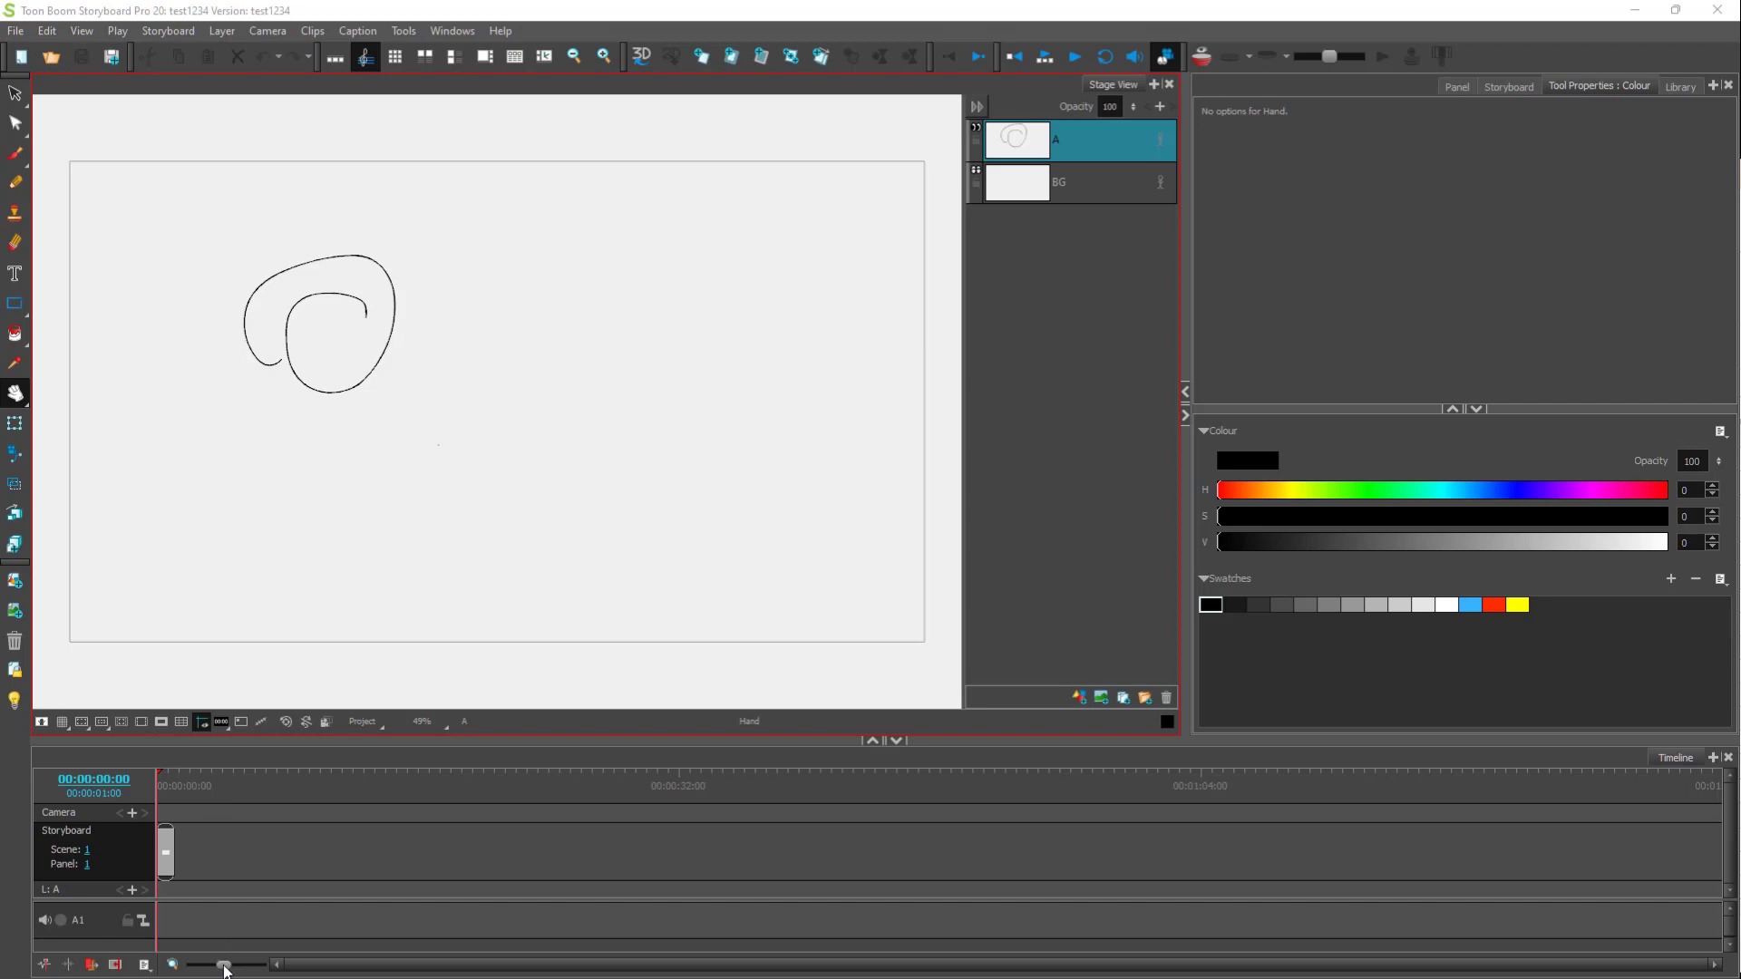
- Zoom the timeline and show the first panel's properties and caption fields
left_click_drag(226, 970, 236, 966)
left_click(187, 854)
left_click(200, 852)
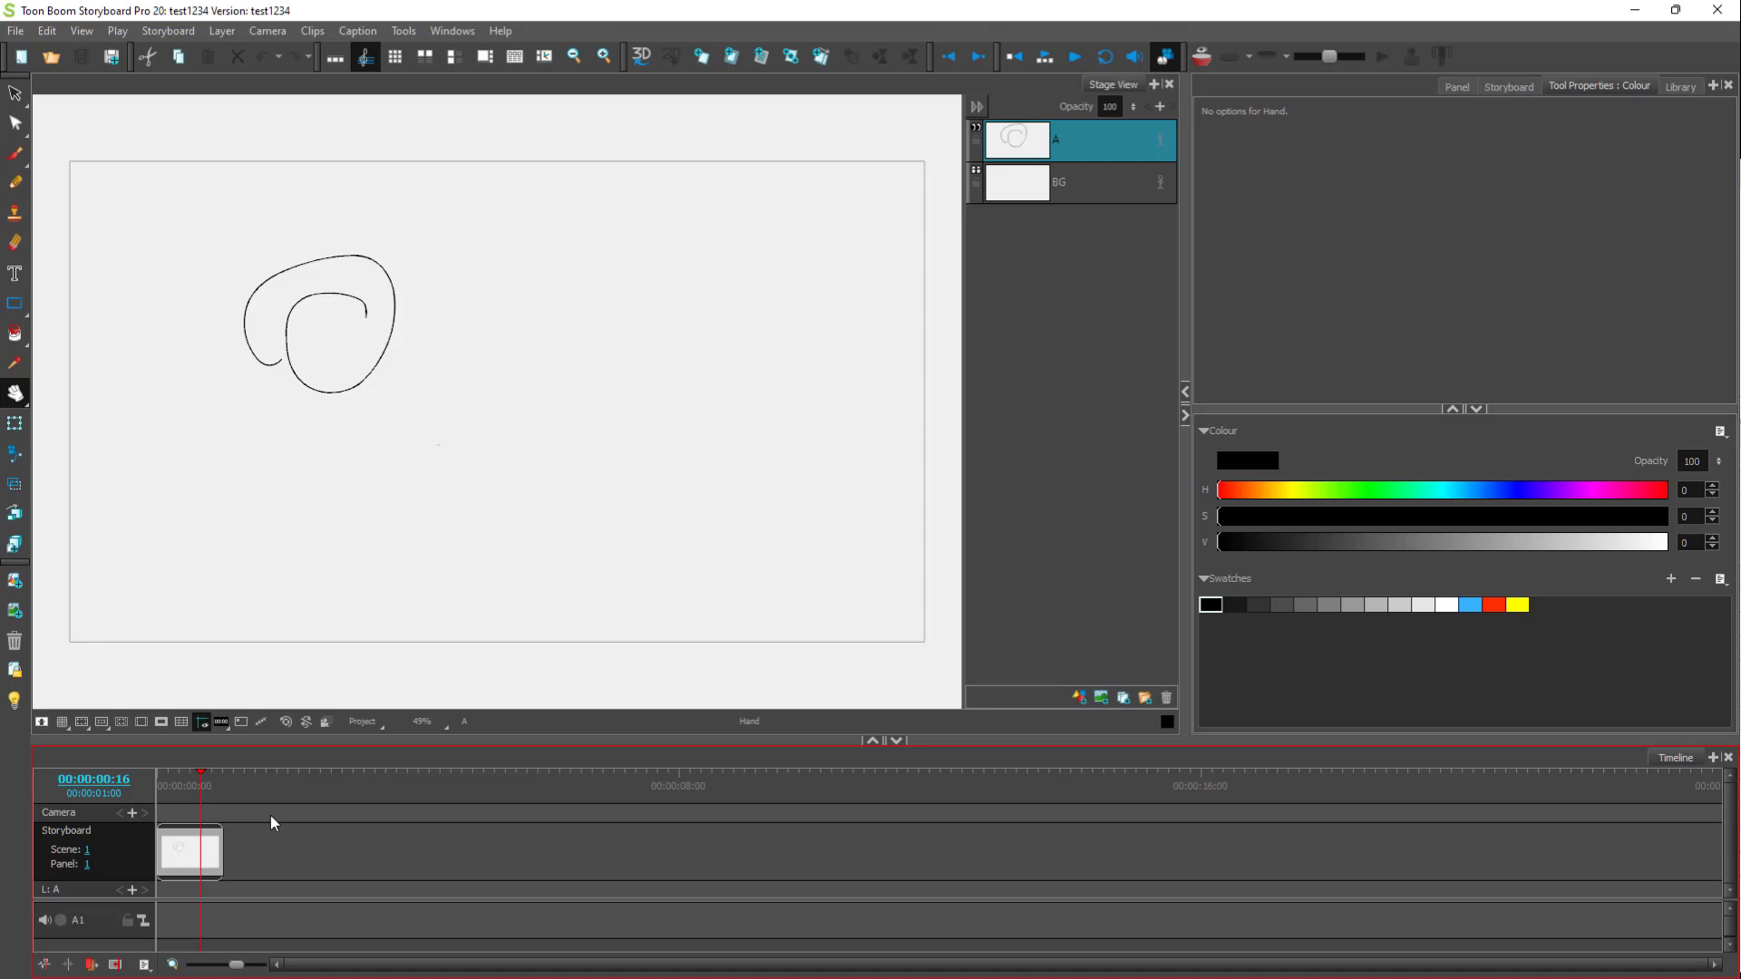
left_click(194, 852)
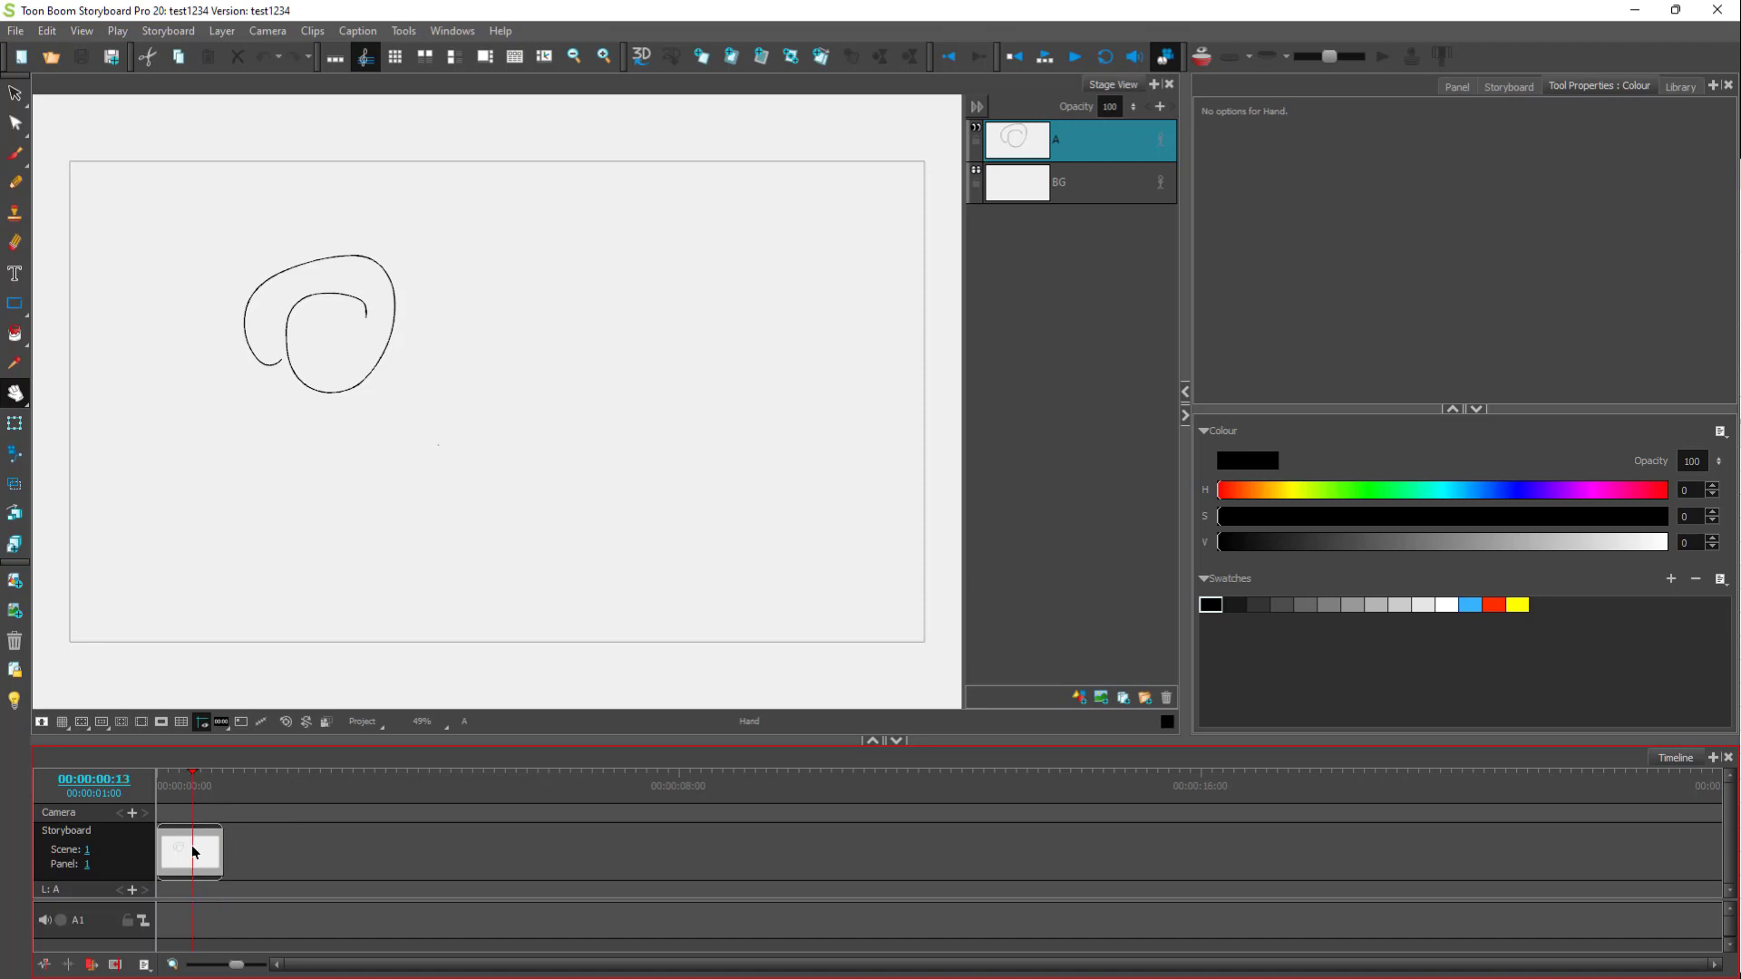
left_click(1456, 85)
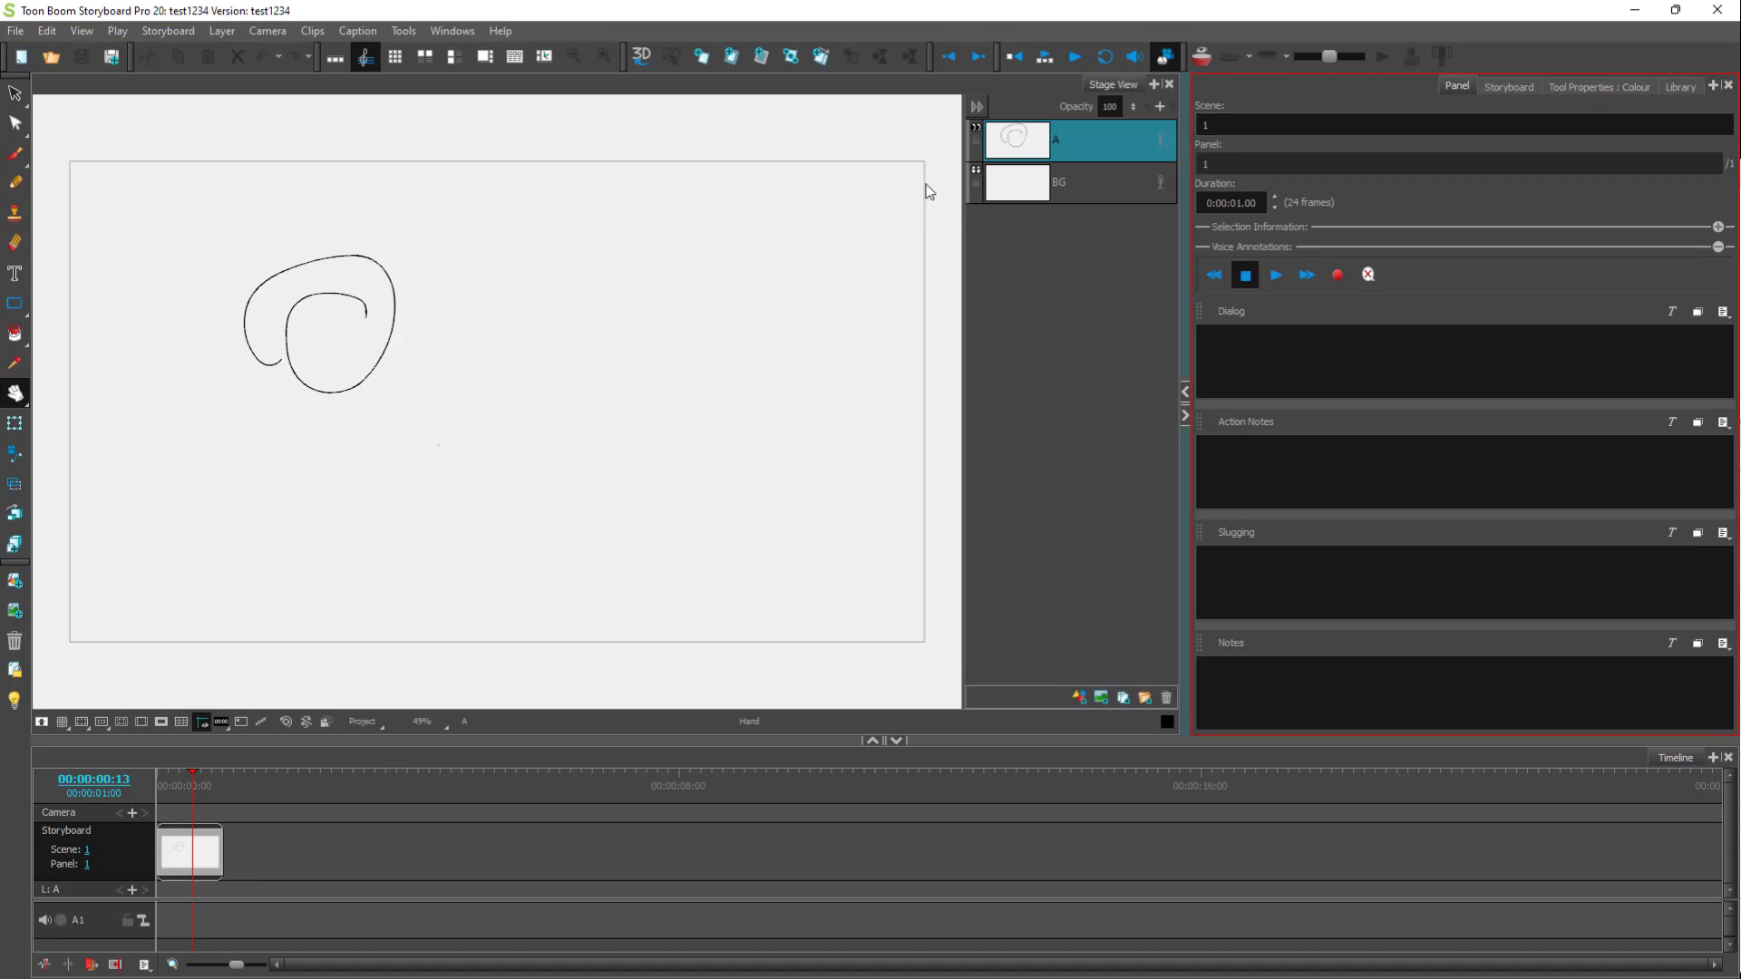
- Add a new empty 24-frame panel after the spiral panel and compare both panels
left_click(700, 58)
left_click_drag(251, 778, 263, 778)
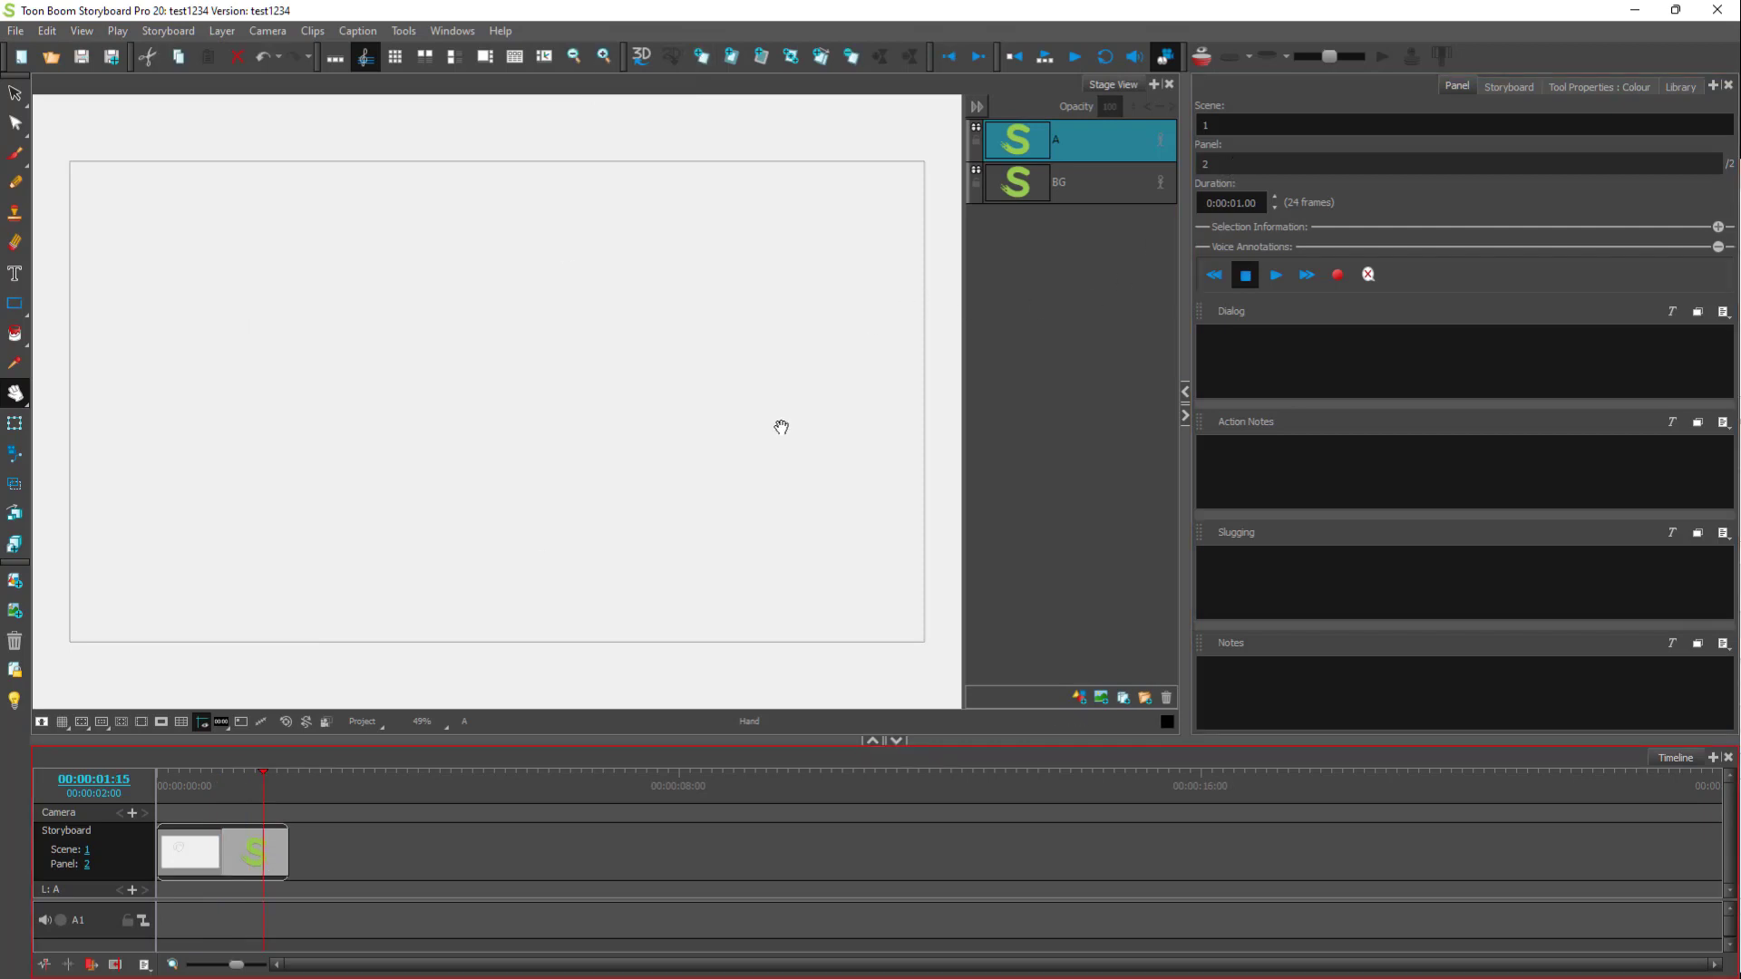
left_click(191, 866)
left_click(256, 838)
left_click(199, 857)
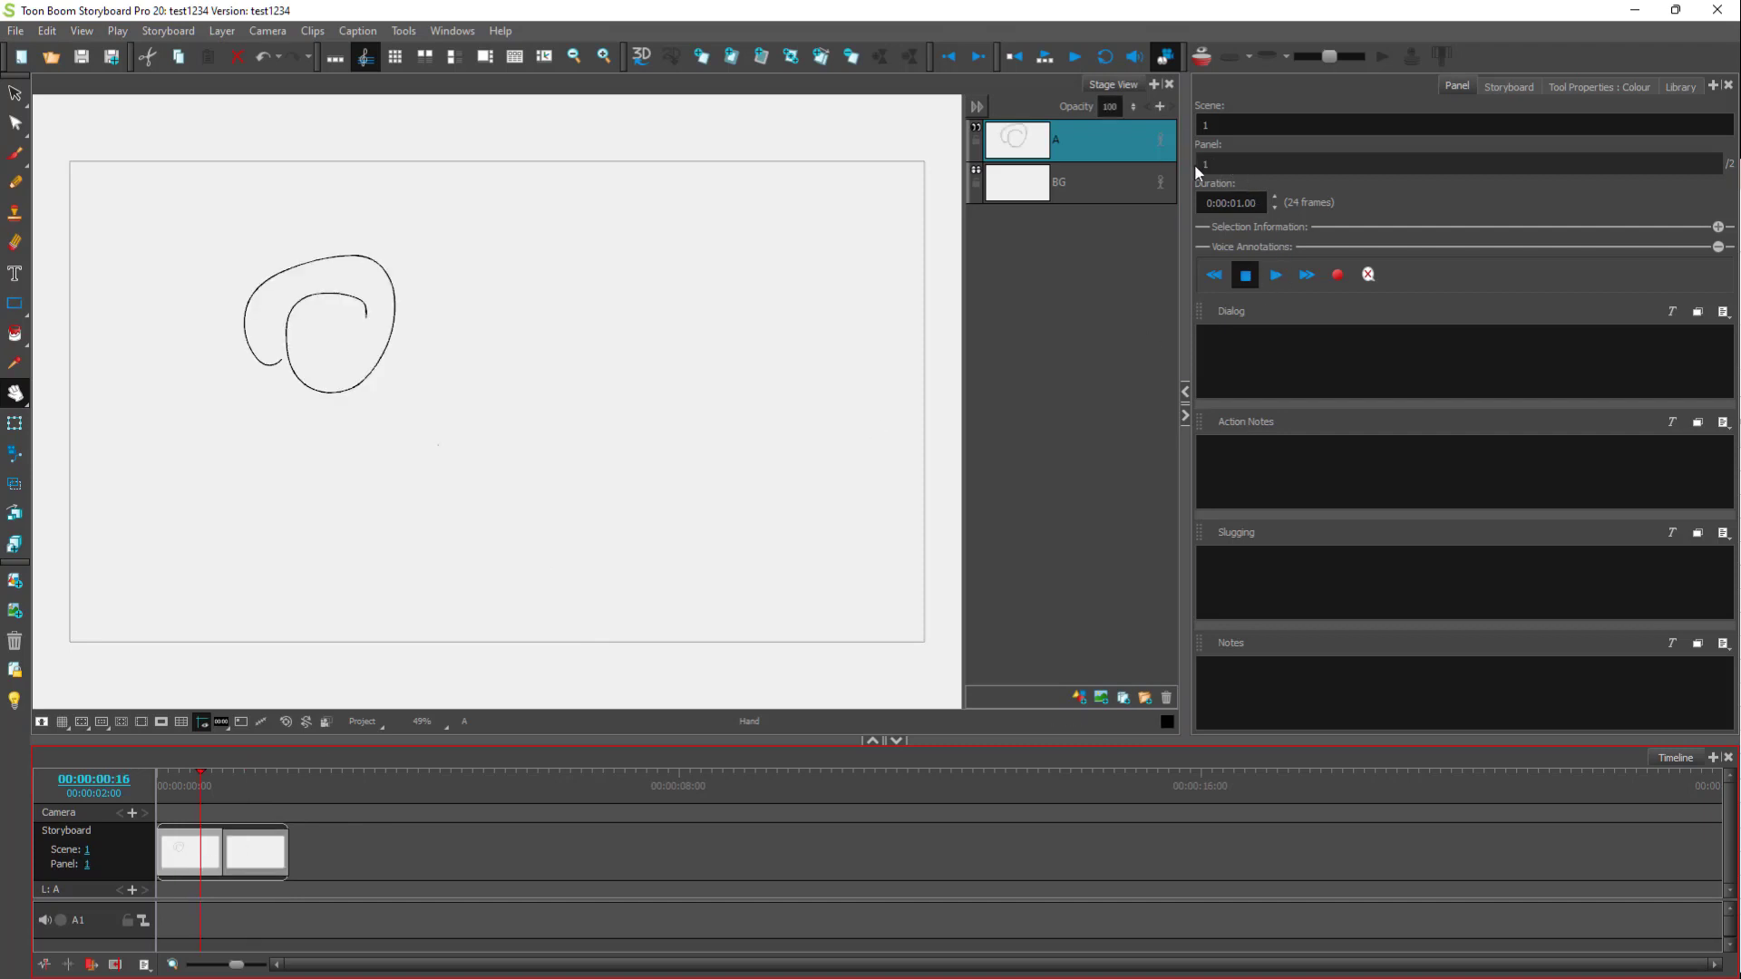
left_click(242, 849)
left_click(190, 847)
- Change the first panel's scene number to 2 and expand its Selection Information
left_click(1469, 124)
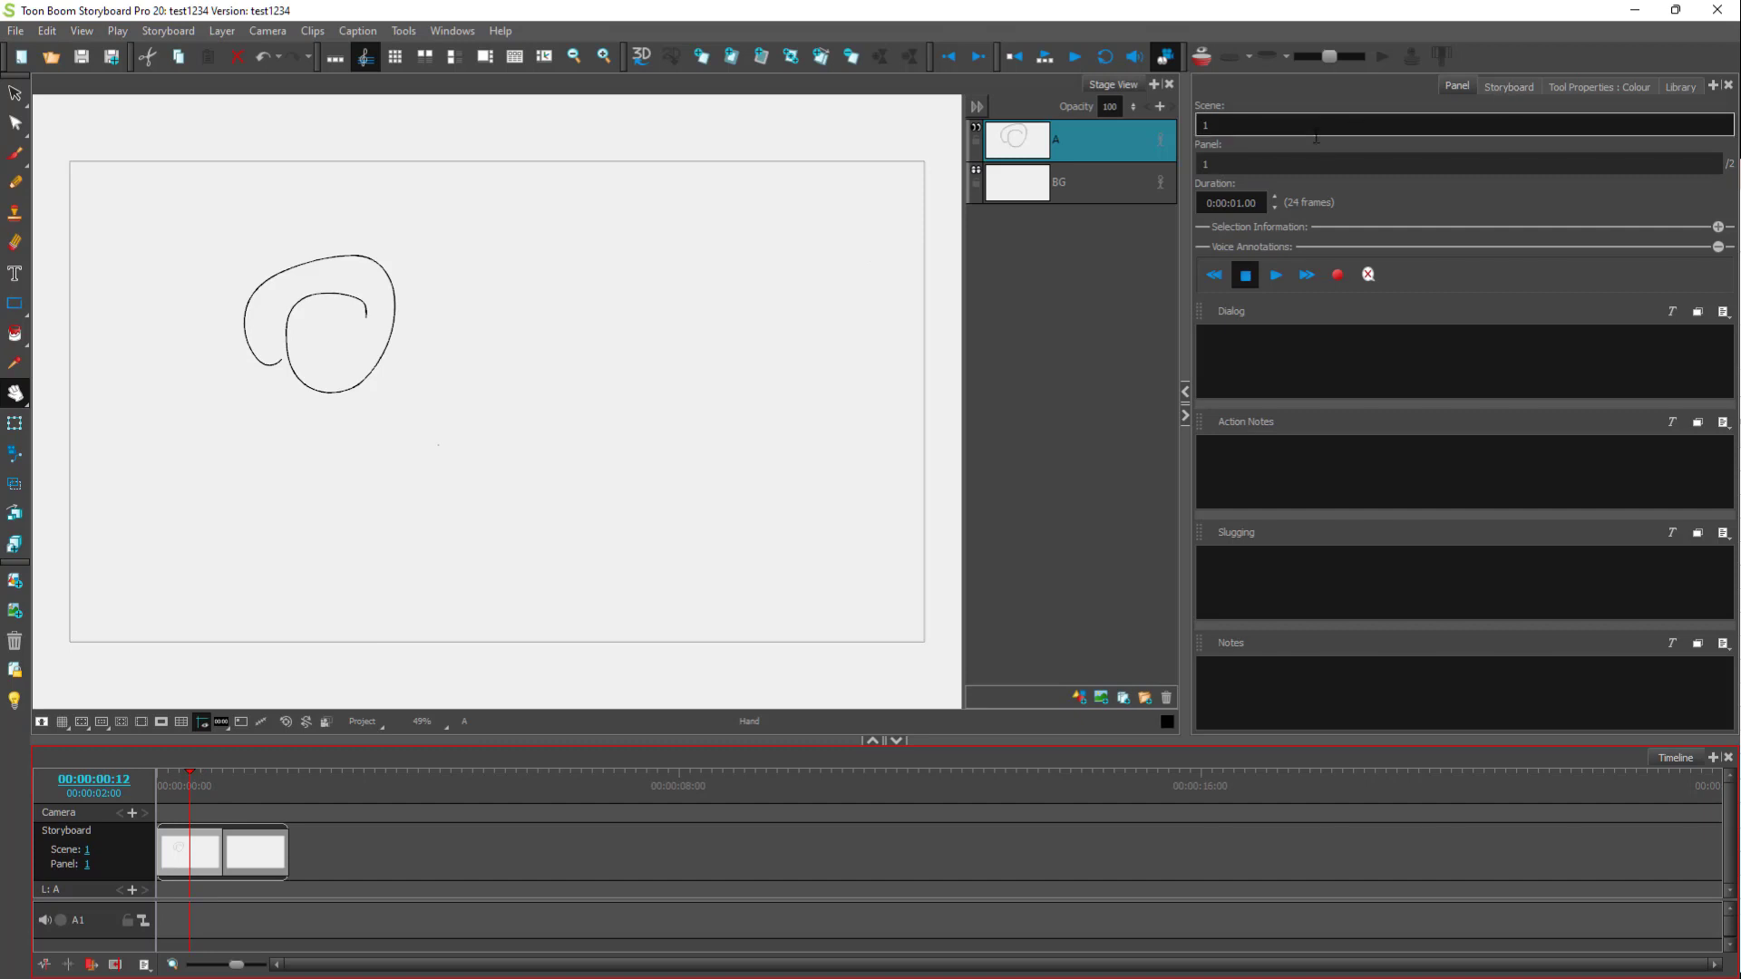
type("2")
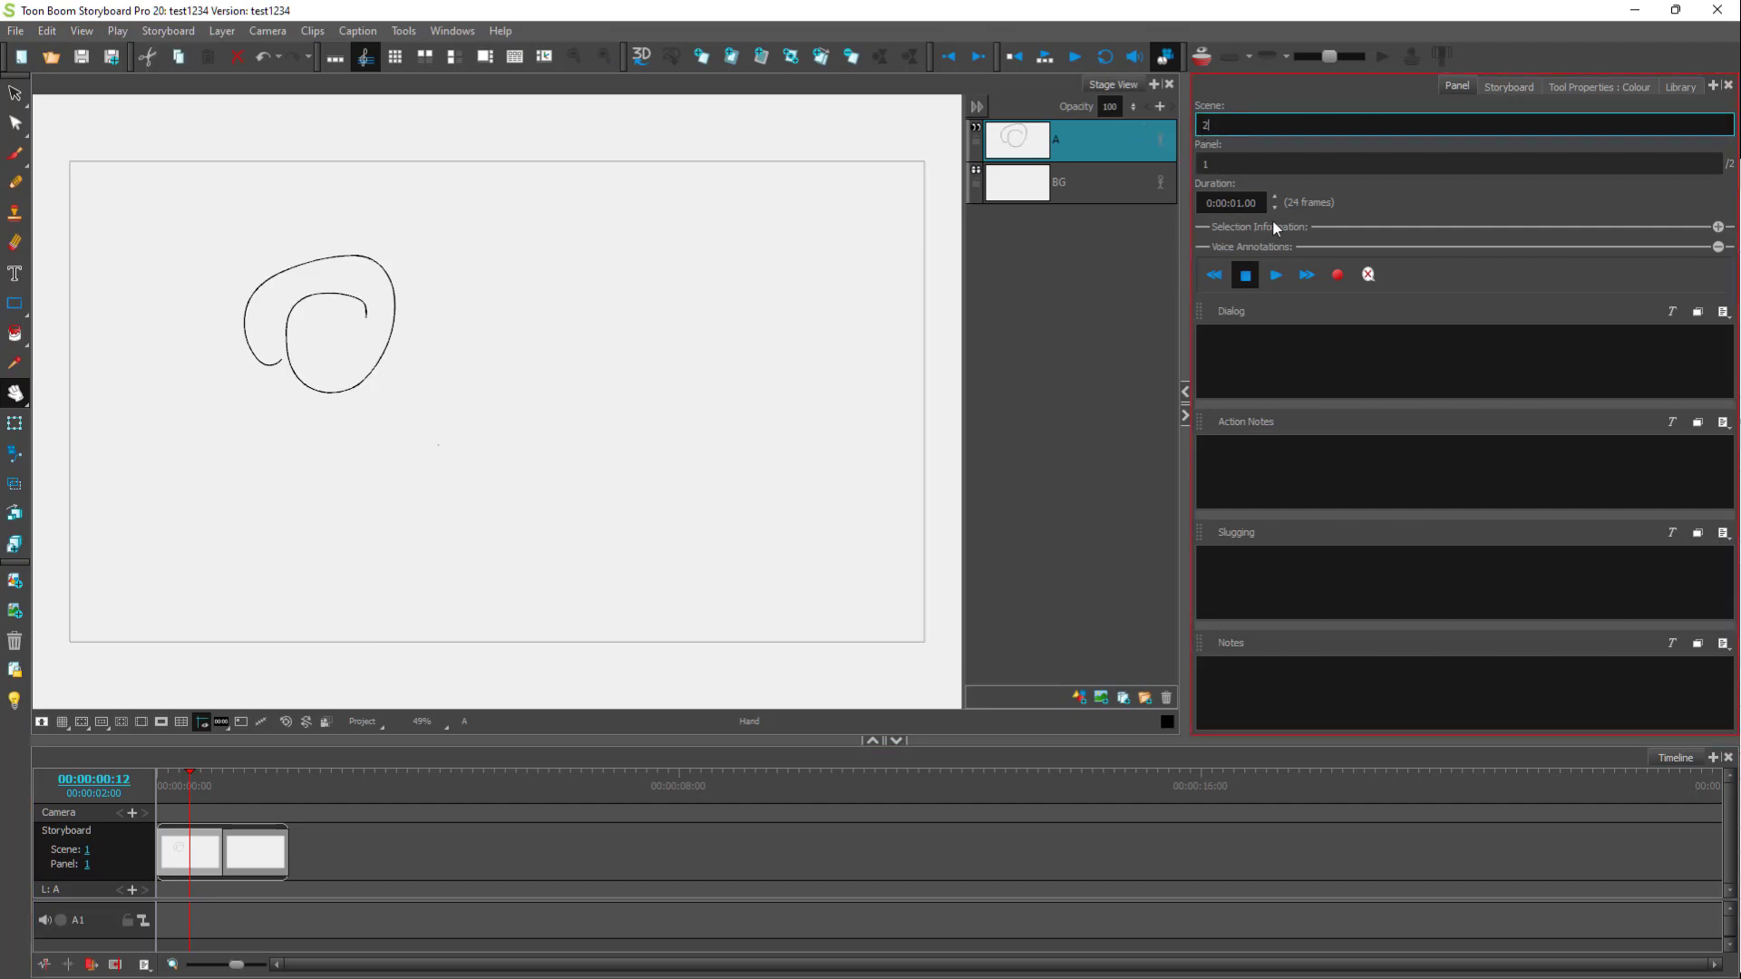
key("Return")
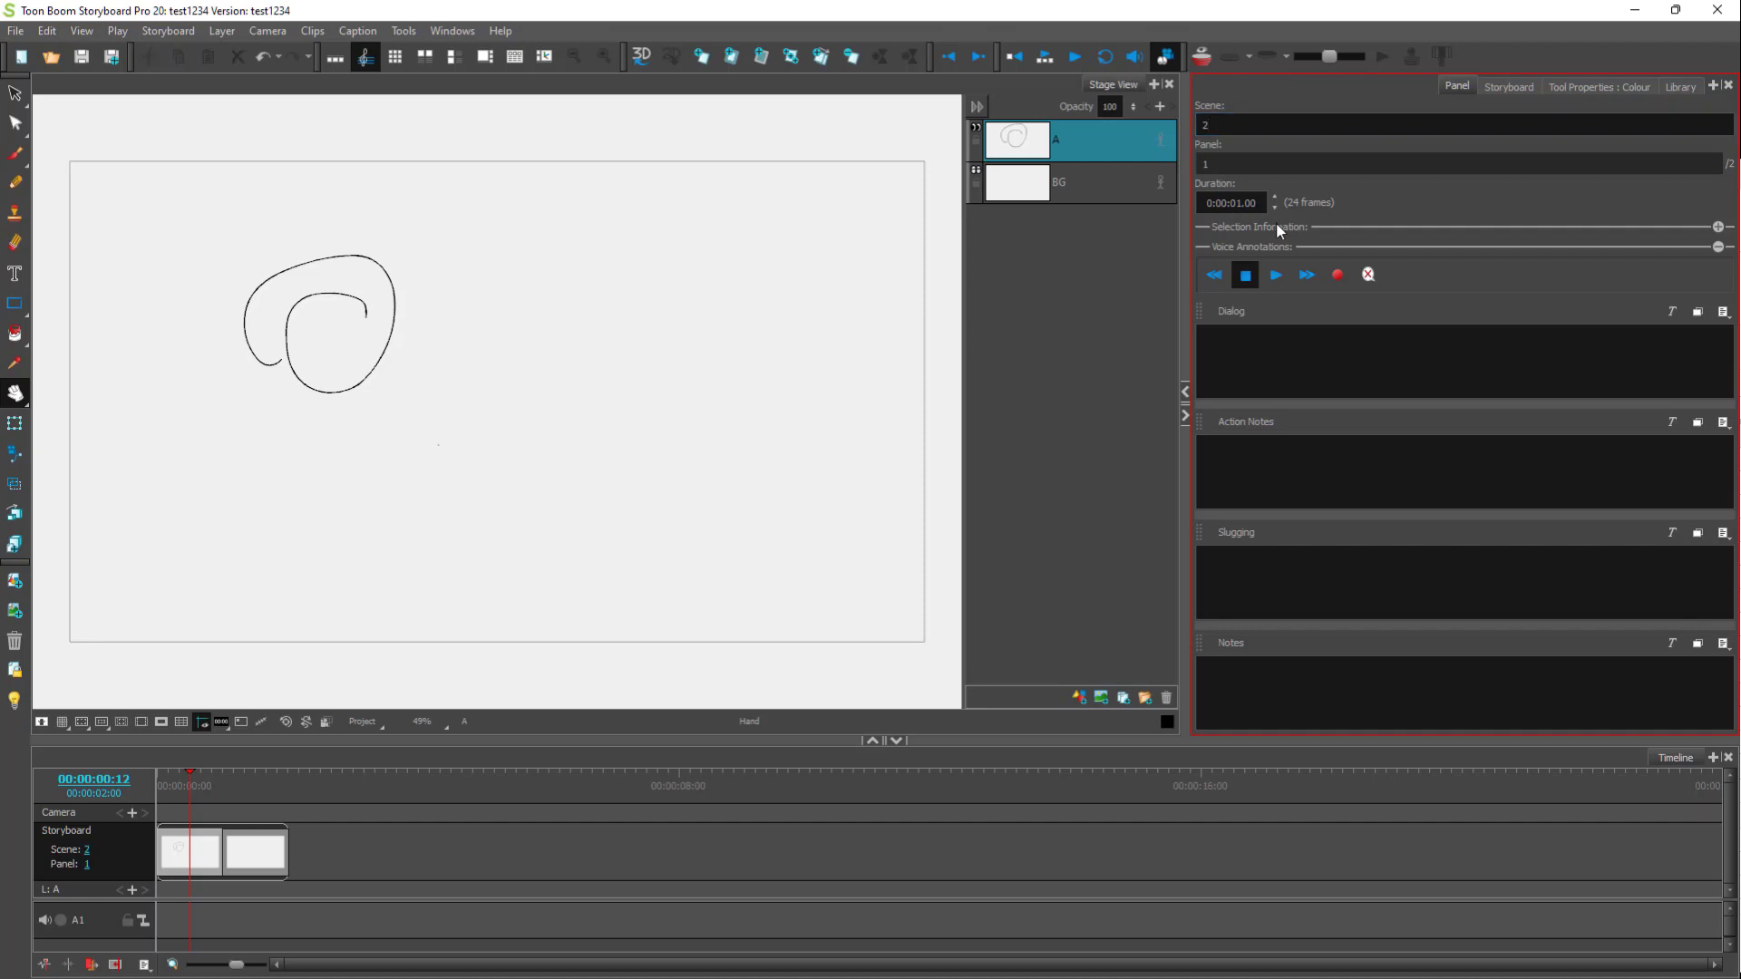
left_click(1717, 227)
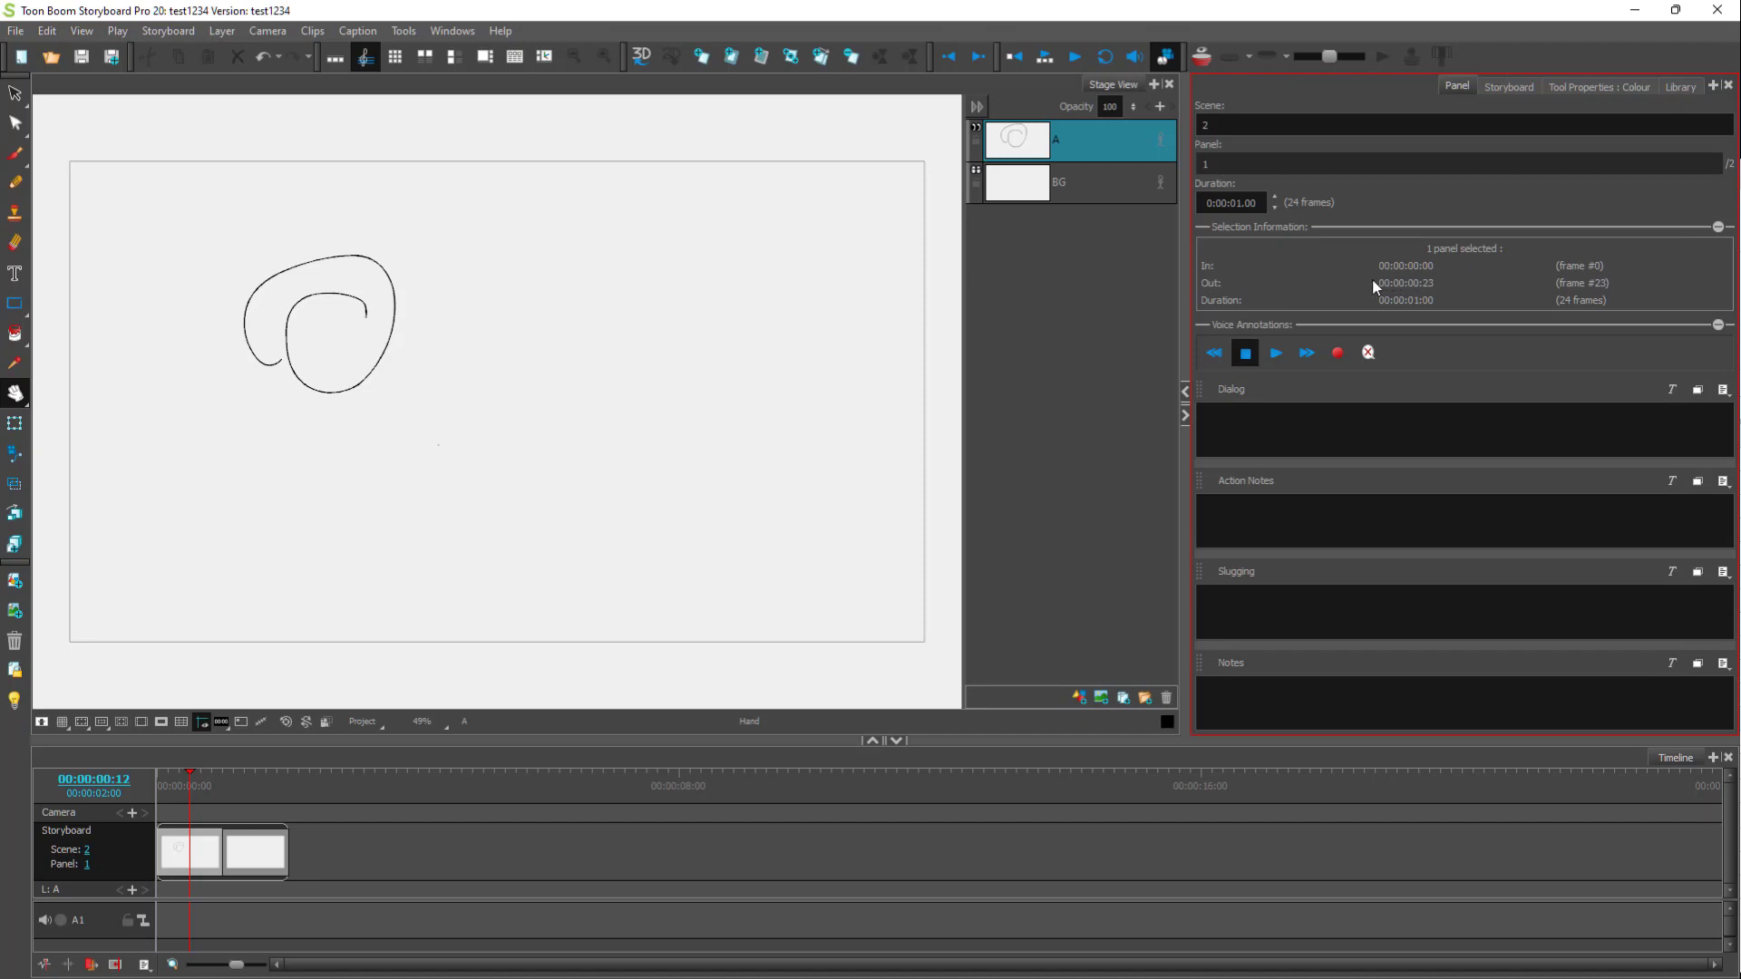
- Play the panel's voice annotation, compare the panels, and place the caret in the Dialog caption
left_click(1271, 351)
left_click(184, 850)
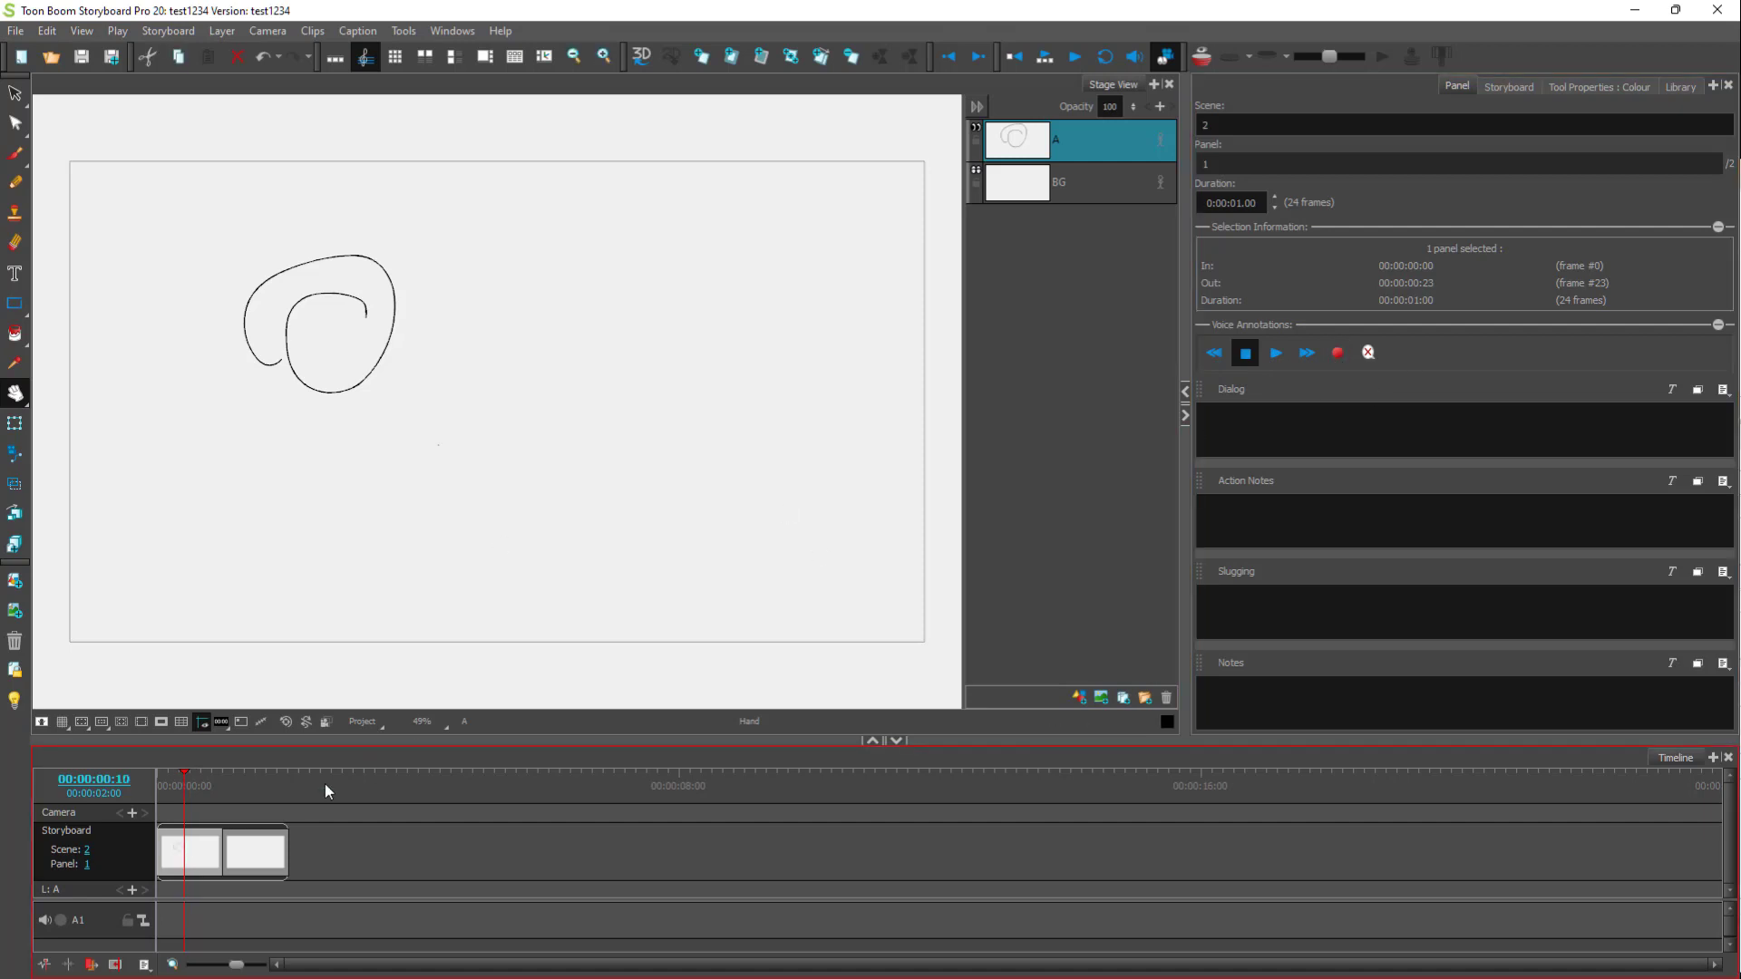
left_click(268, 851)
left_click(194, 848)
left_click(193, 869)
left_click(1260, 423)
- Replace test text in Dialog with 'The character says "HEY!' and type 'Character is mocin' in Action Notes
type("sdfsdfsdf")
left_click_drag(1260, 423, 1179, 417)
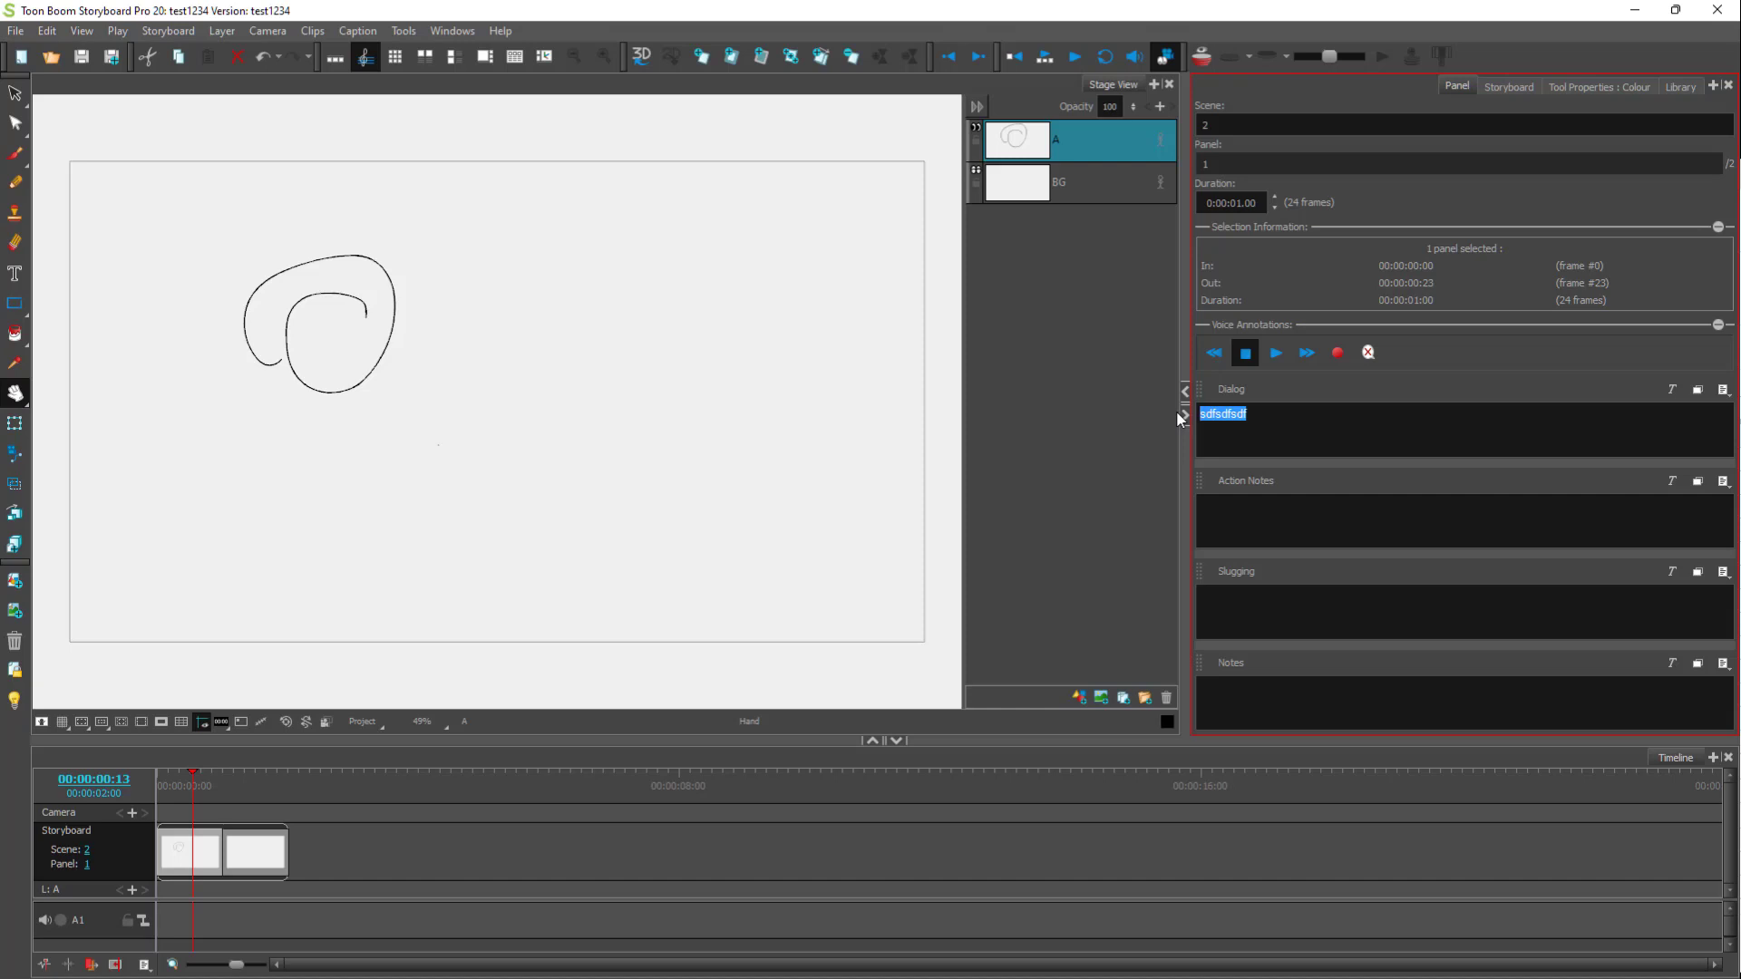
type("The character says \"HEY!")
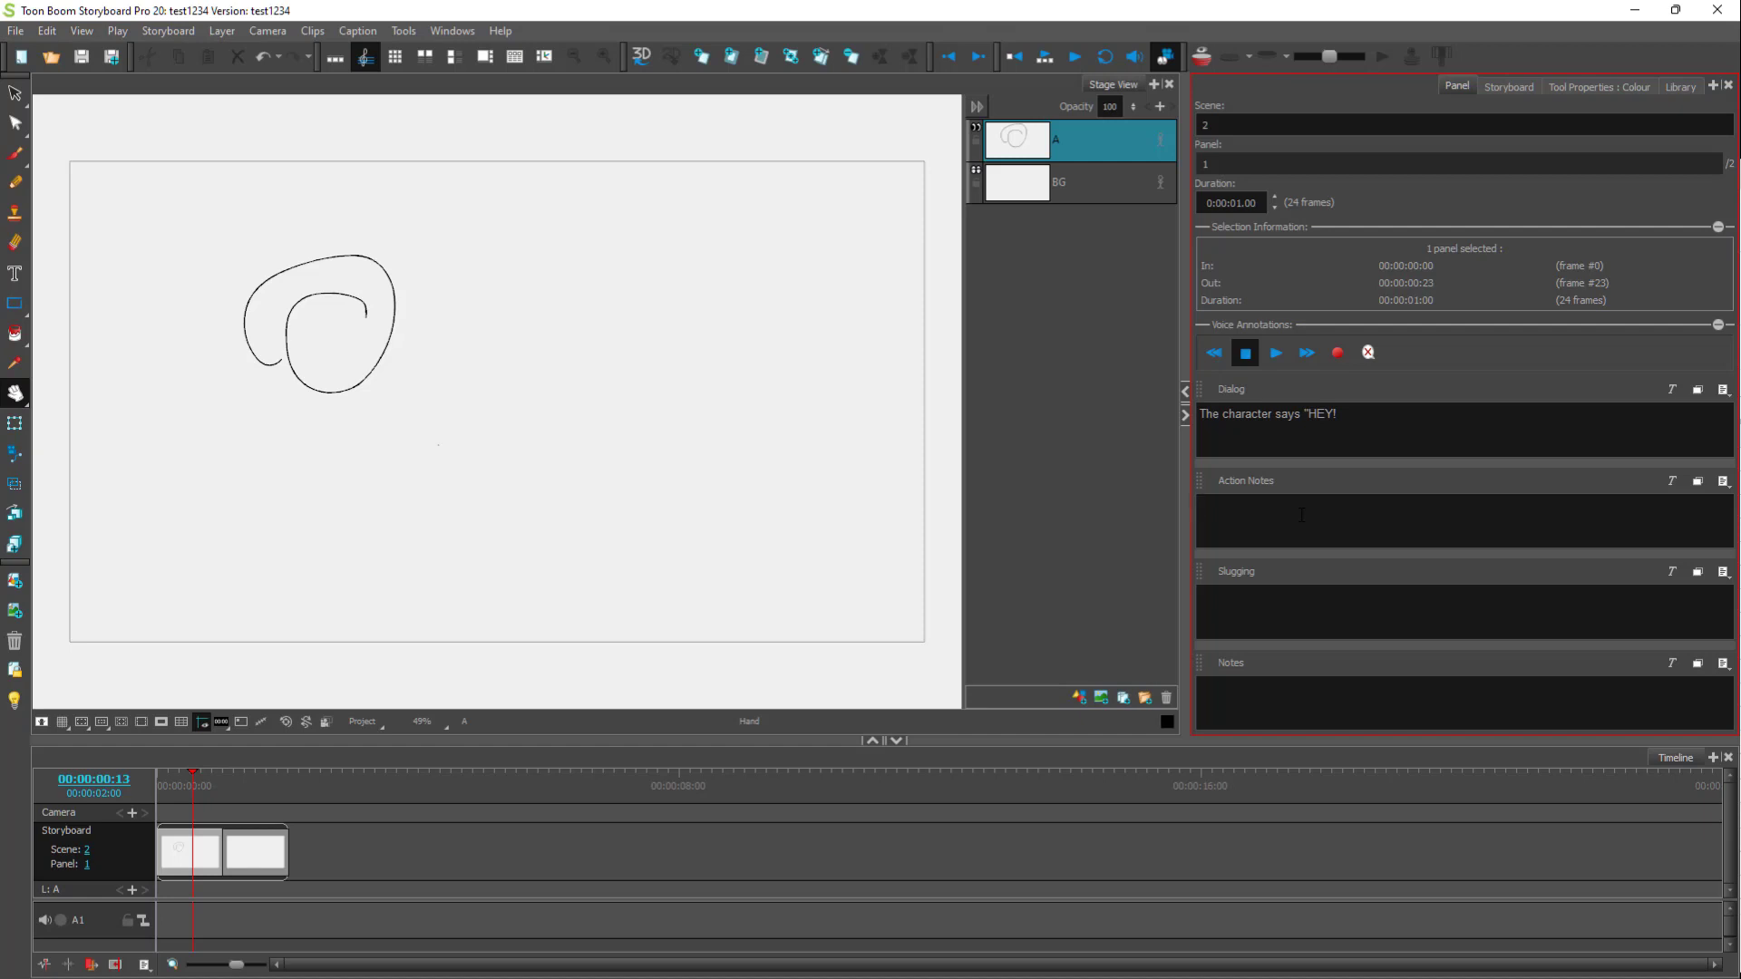
type("Character is mocing")
- Correct the misspelled action note word to 'moving' from the spelling suggestions
left_click(1293, 609)
mouse_move(1286, 506)
left_mouse_down()
mouse_move(1200, 506)
mouse_move(1290, 506)
left_mouse_up()
right_click(1292, 506)
left_click(1371, 538)
- Open Text Formatting for the dialog, try each alignment, and colour the text blue
left_click(1312, 432)
left_click(1672, 388)
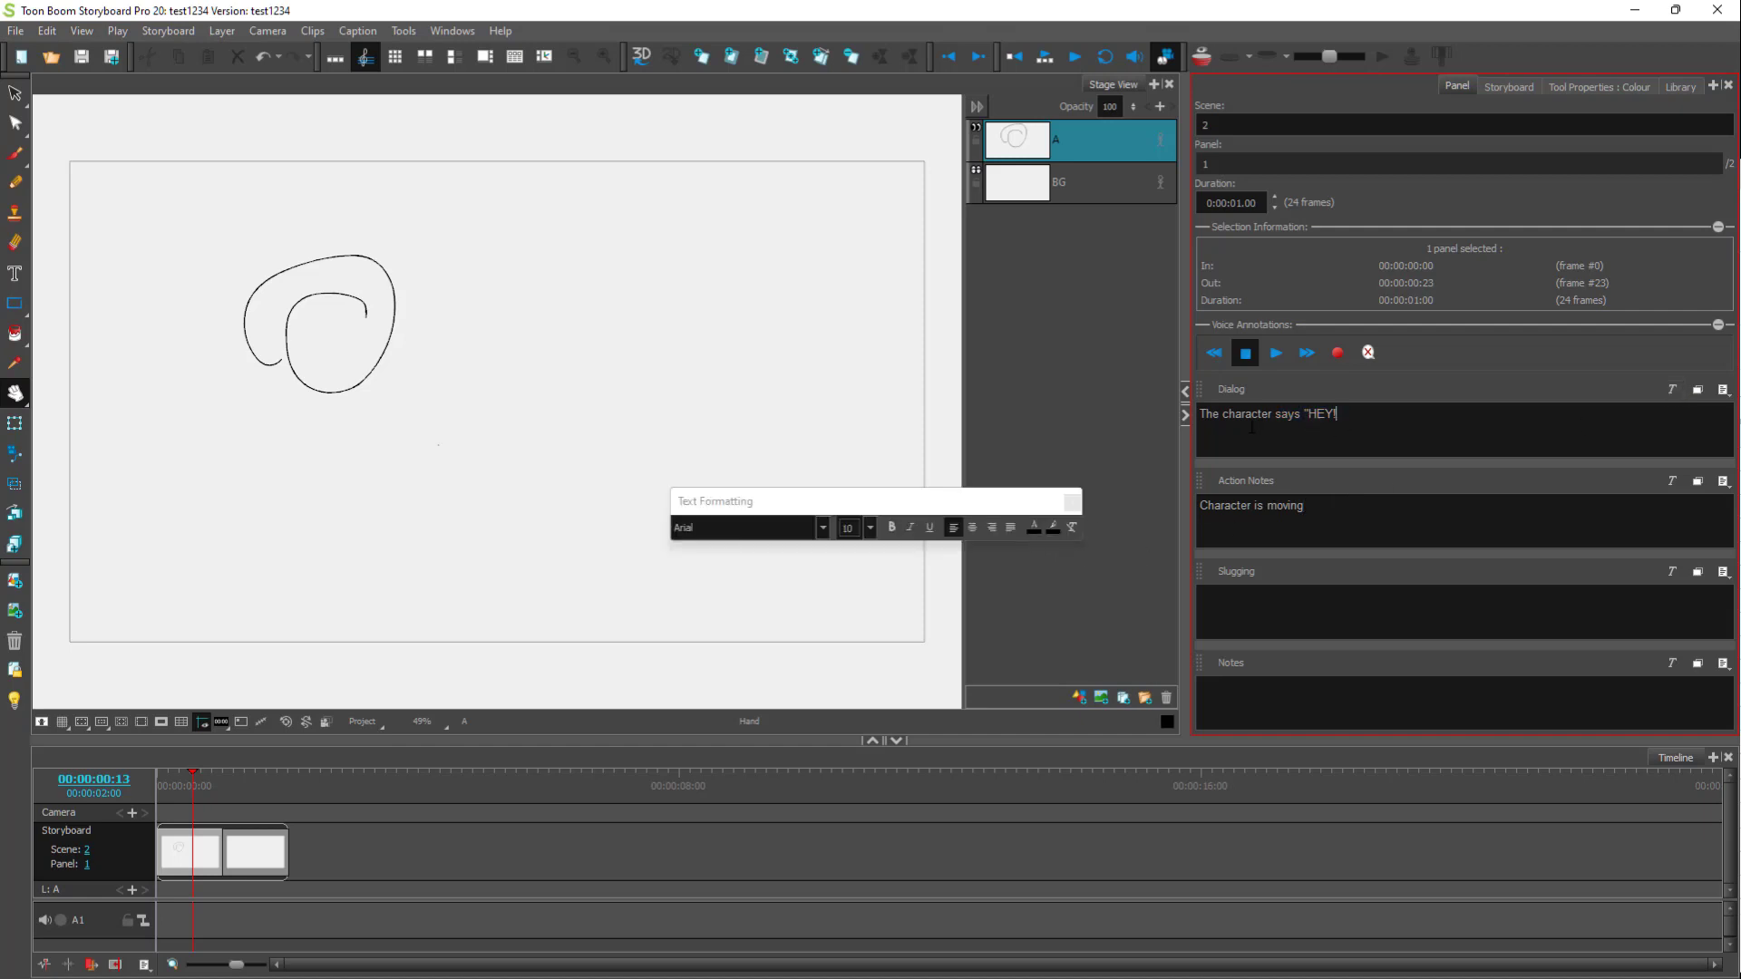
left_click(1008, 530)
left_click(992, 530)
left_click(973, 529)
left_click(952, 527)
left_click(1033, 527)
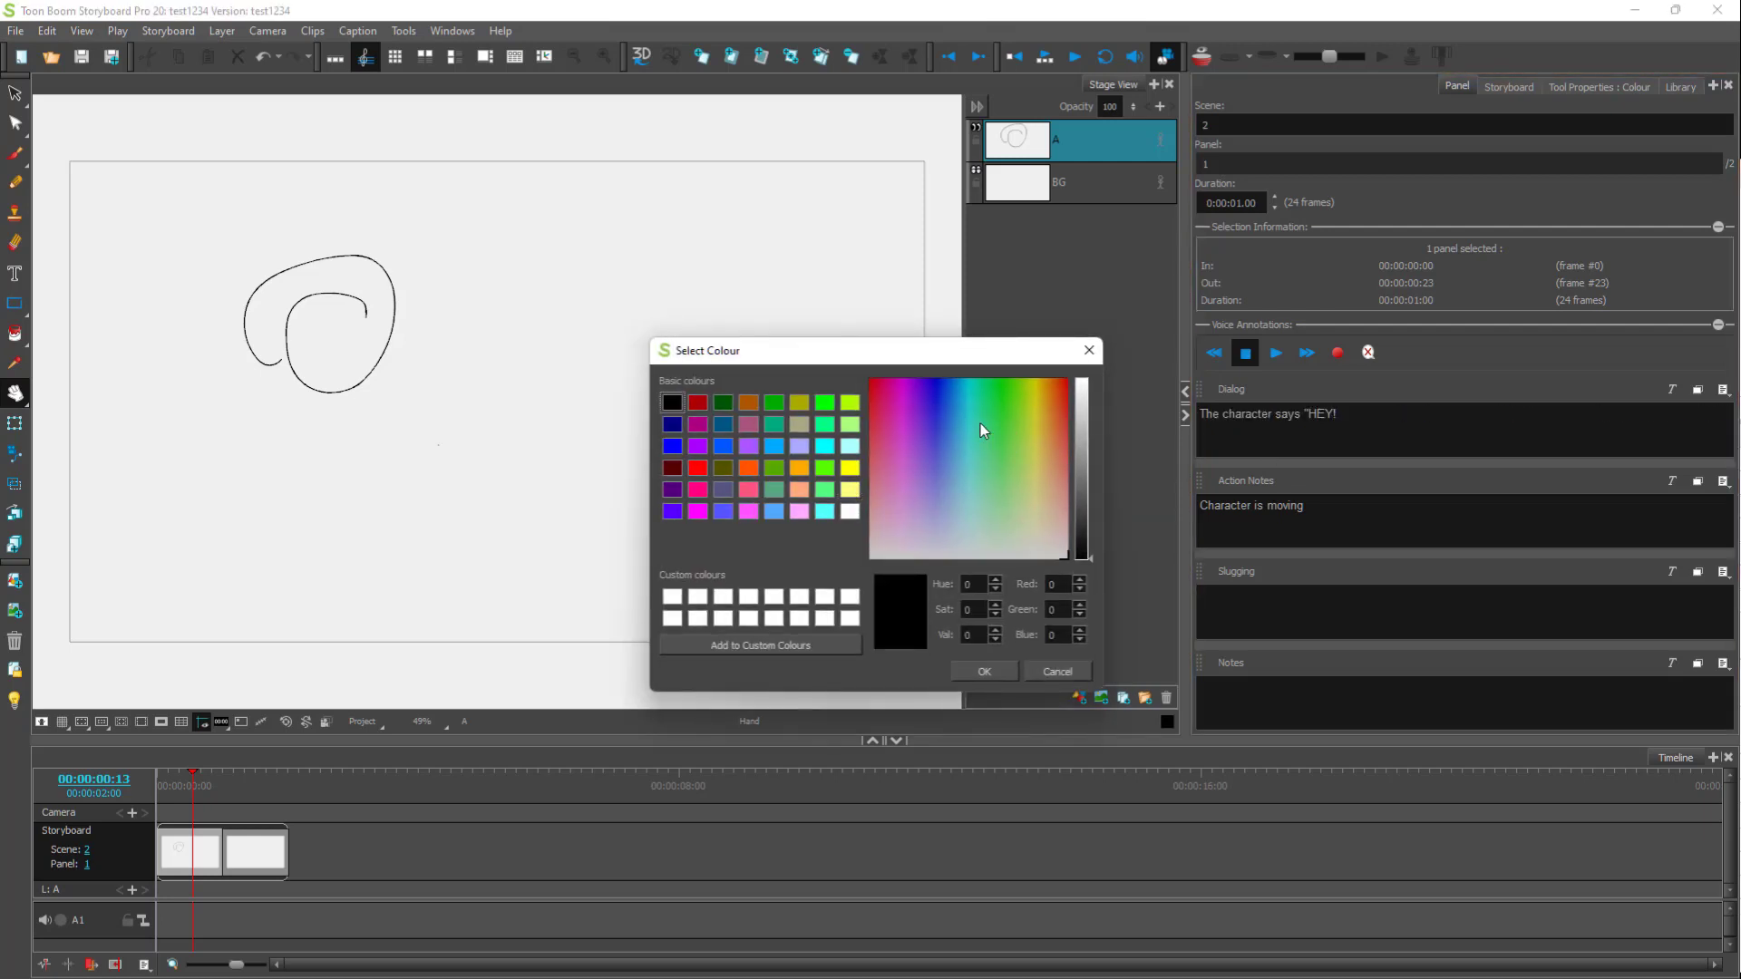
left_click(954, 381)
left_click(983, 671)
- Make the dialog's ending 'ys "HEY!' green and bold the middle of the line
left_click_drag(1337, 415, 1290, 410)
left_click(1034, 527)
left_click(1056, 381)
left_click(983, 672)
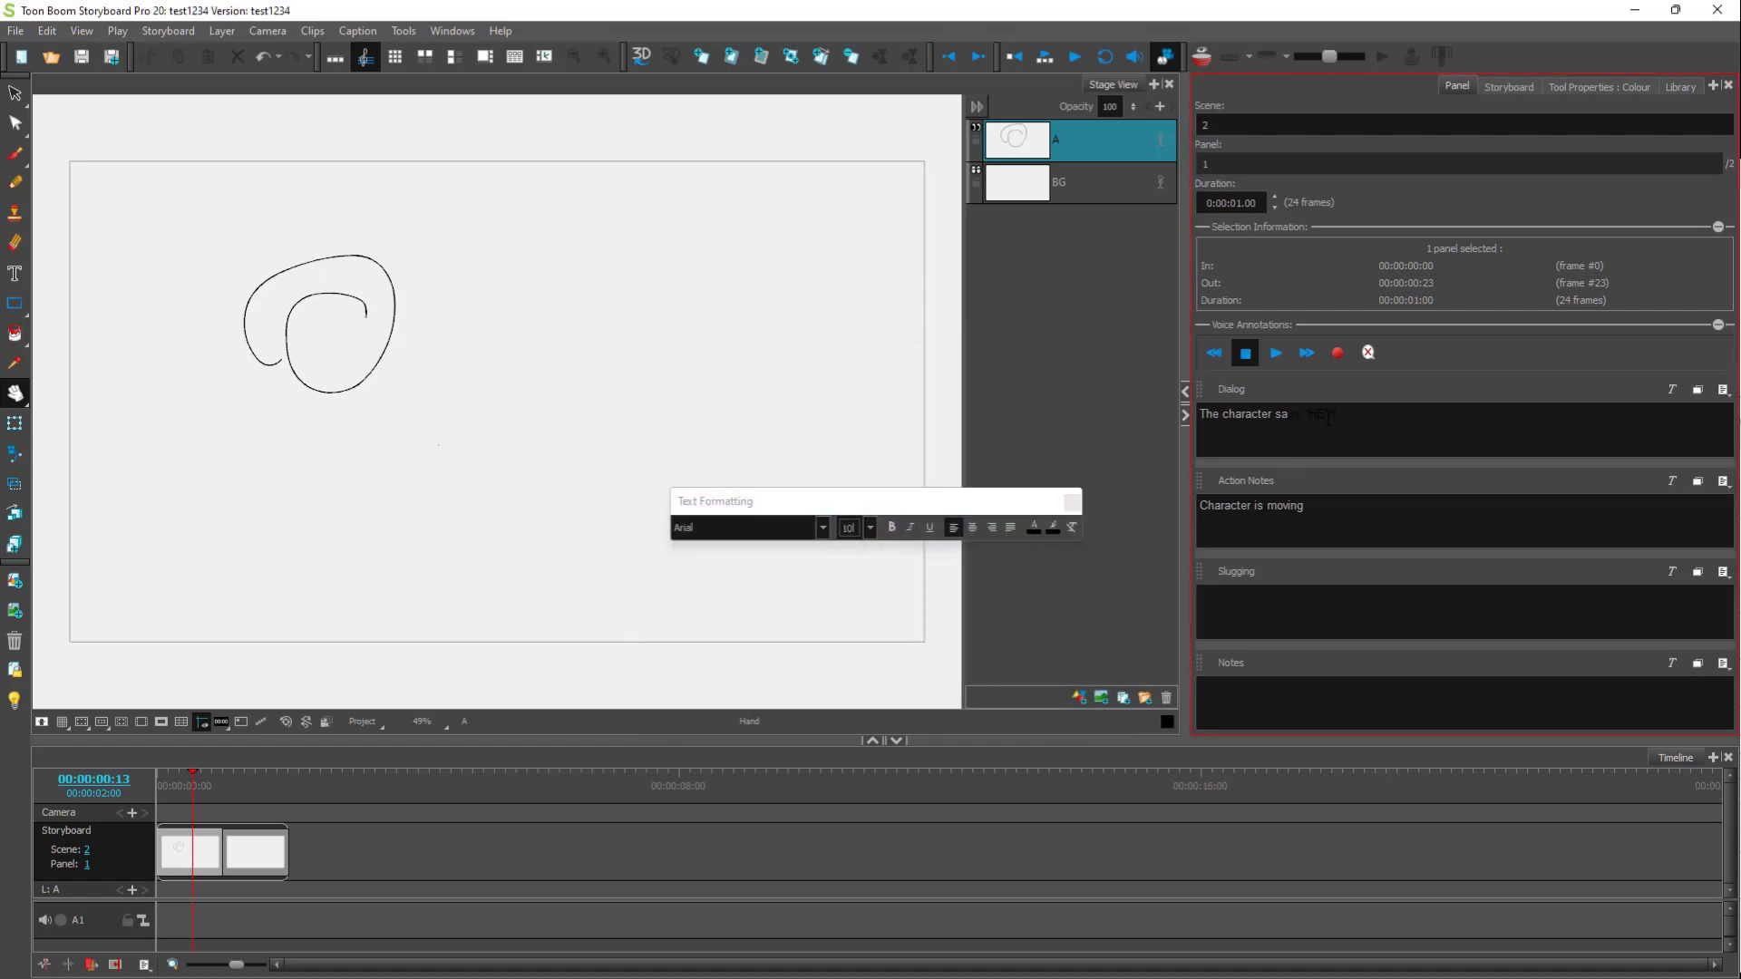
left_click_drag(1287, 410, 1336, 415)
left_click(1032, 526)
left_click_drag(1017, 504, 1012, 385)
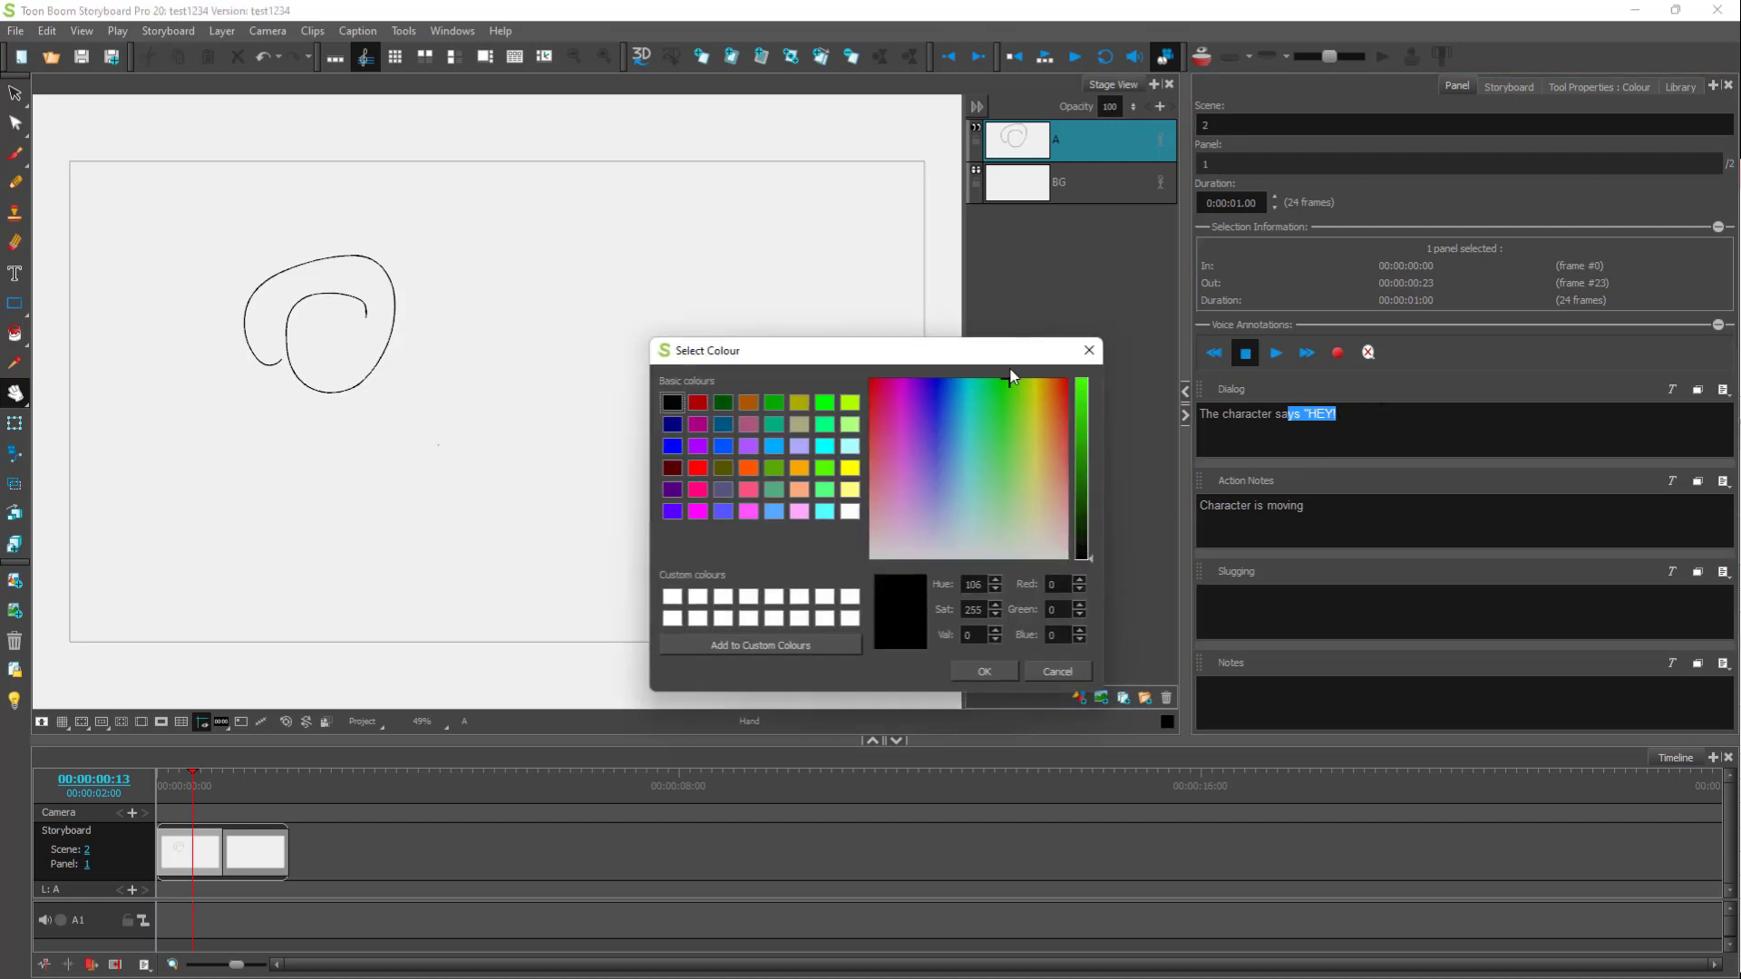
left_click(1081, 388)
left_click(996, 671)
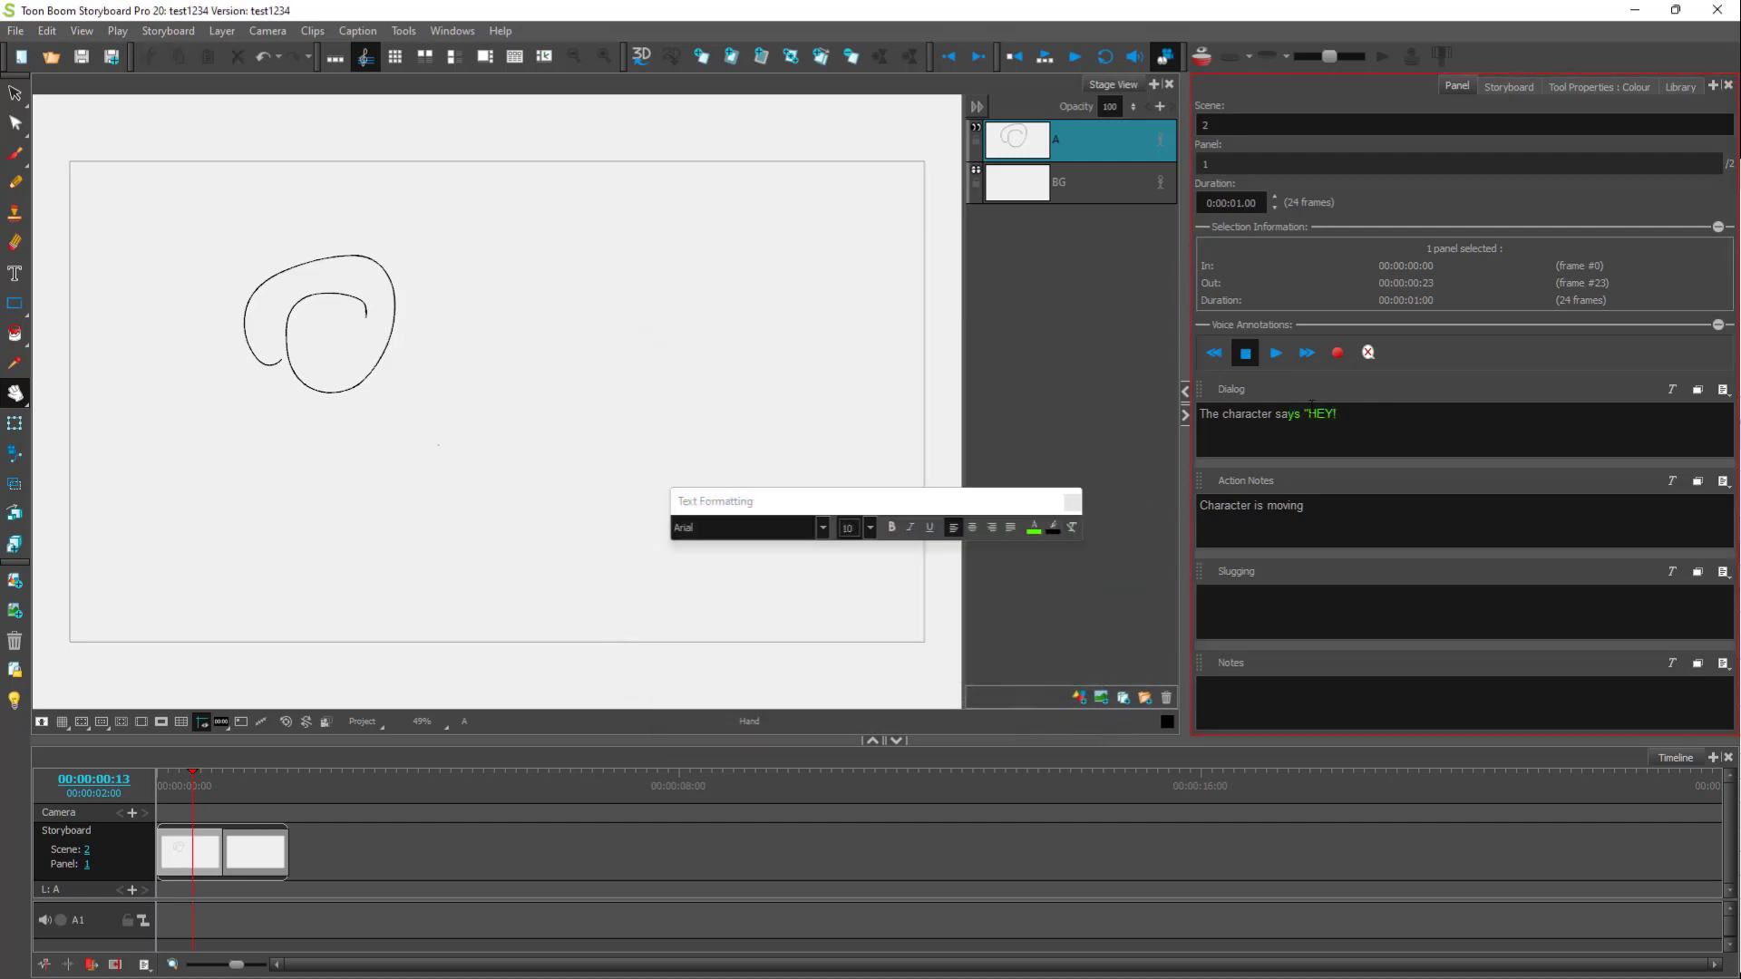
left_click_drag(1258, 413, 1295, 414)
left_click(891, 527)
- Italicise and underline the selected dialog text, then set 'cha' to font size 18
left_click(911, 527)
left_click(929, 527)
left_click_drag(1222, 413, 1242, 414)
left_click(848, 527)
type("13")
left_click(869, 527)
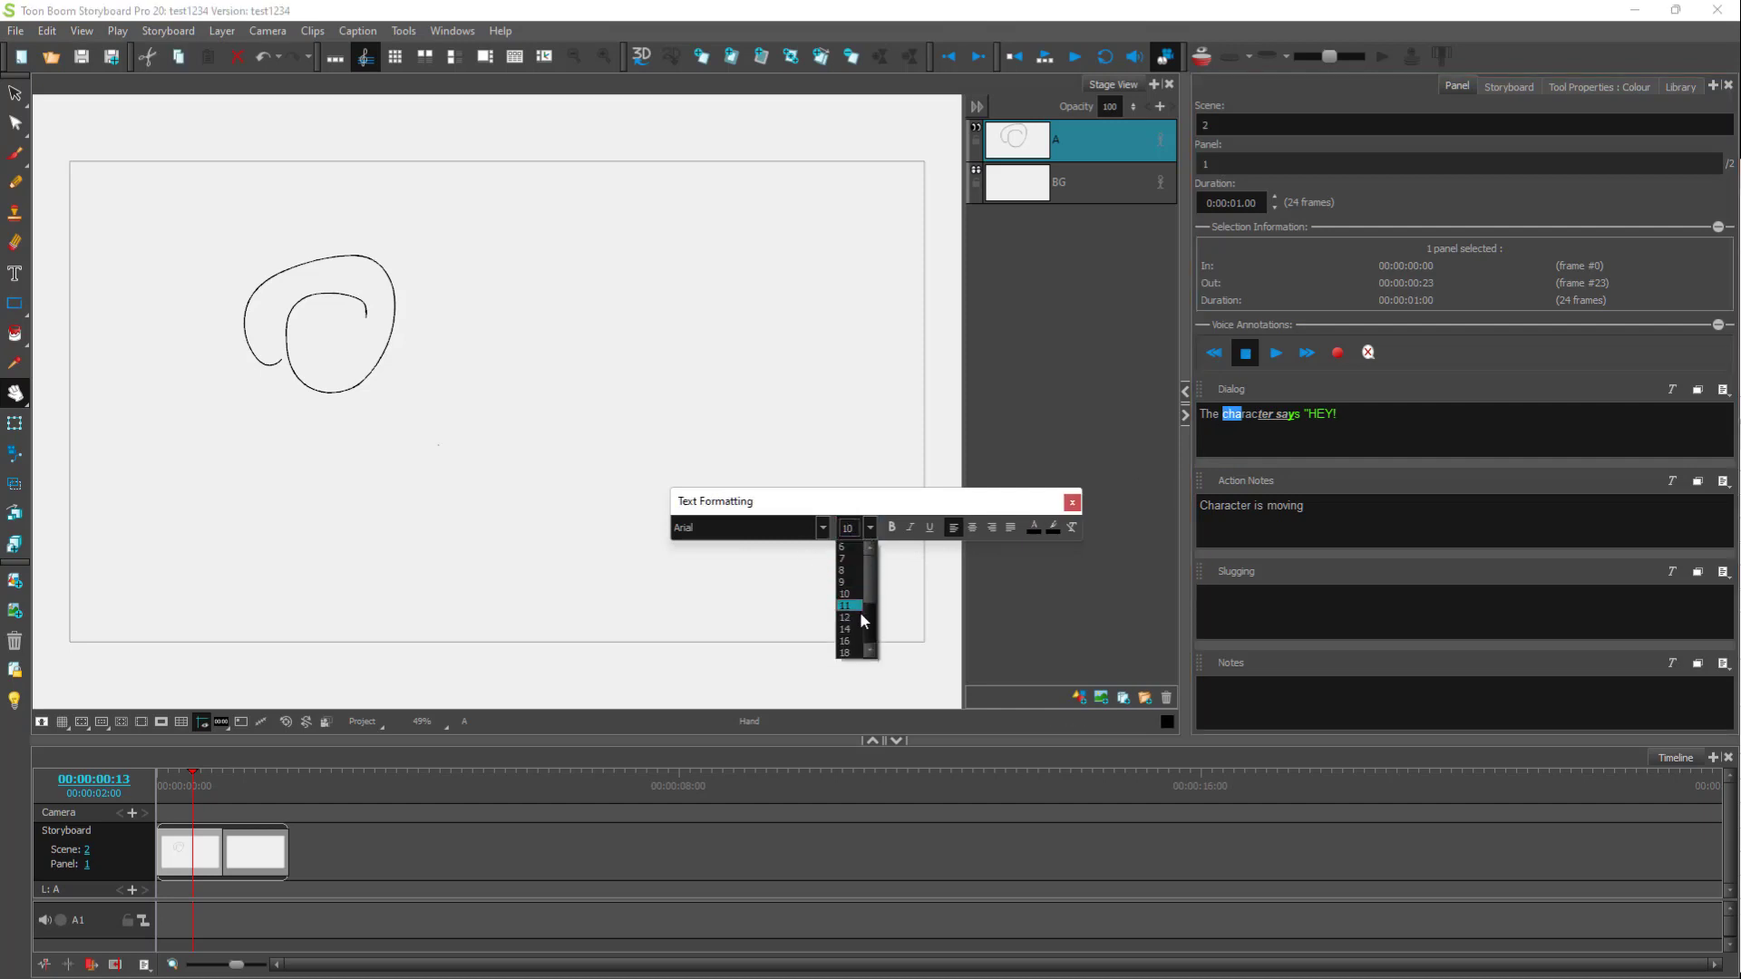
left_click(851, 649)
- Set part of 'The character says' to Bahnschrift SemiLight Condensed
left_click_drag(1213, 424, 1297, 425)
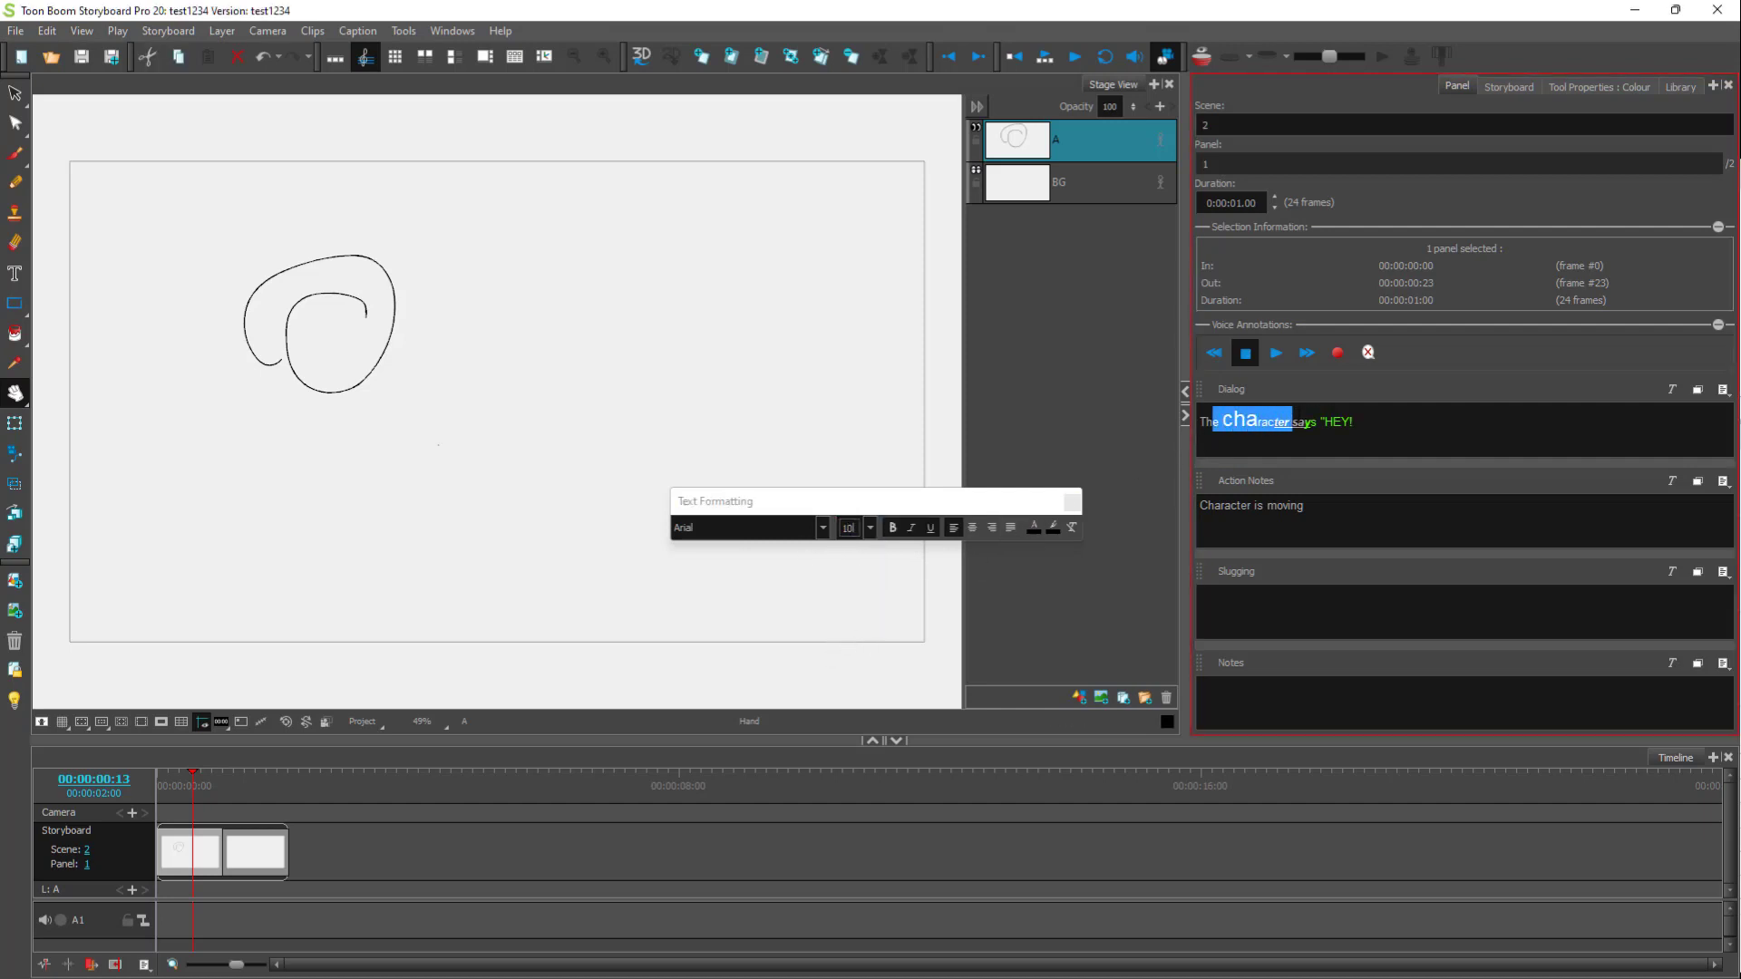
left_click(824, 533)
left_click(765, 644)
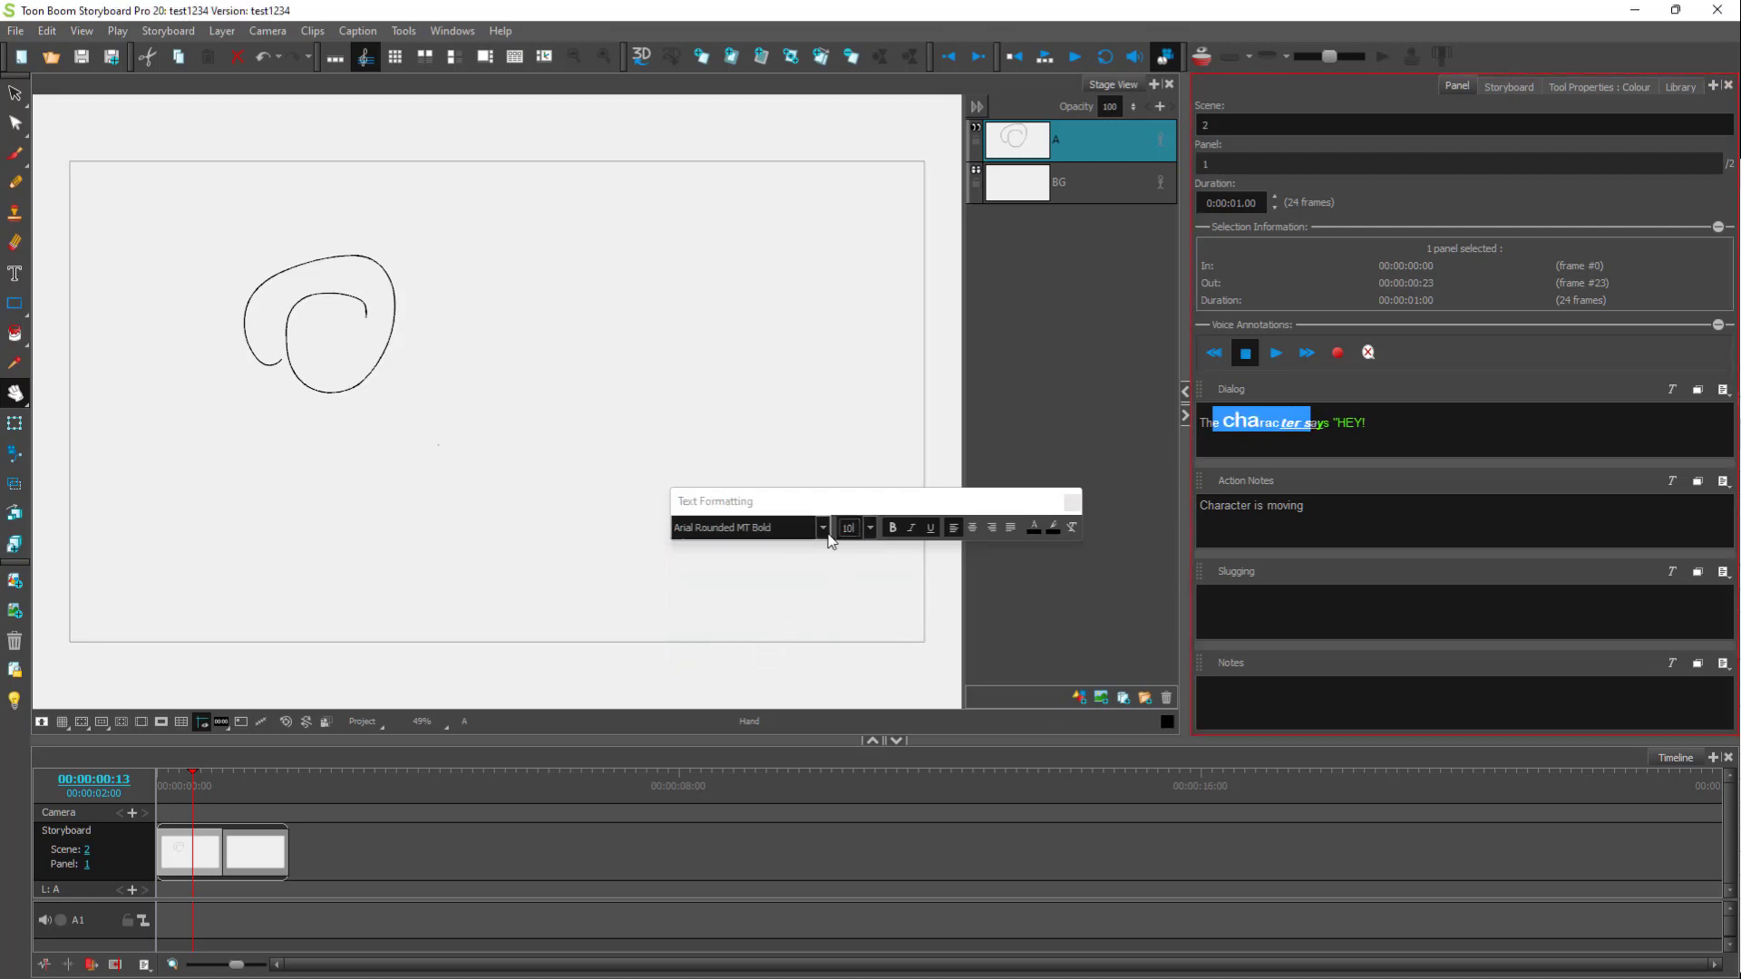
left_click(825, 534)
scroll(780, 608, "down", 2)
left_click(769, 626)
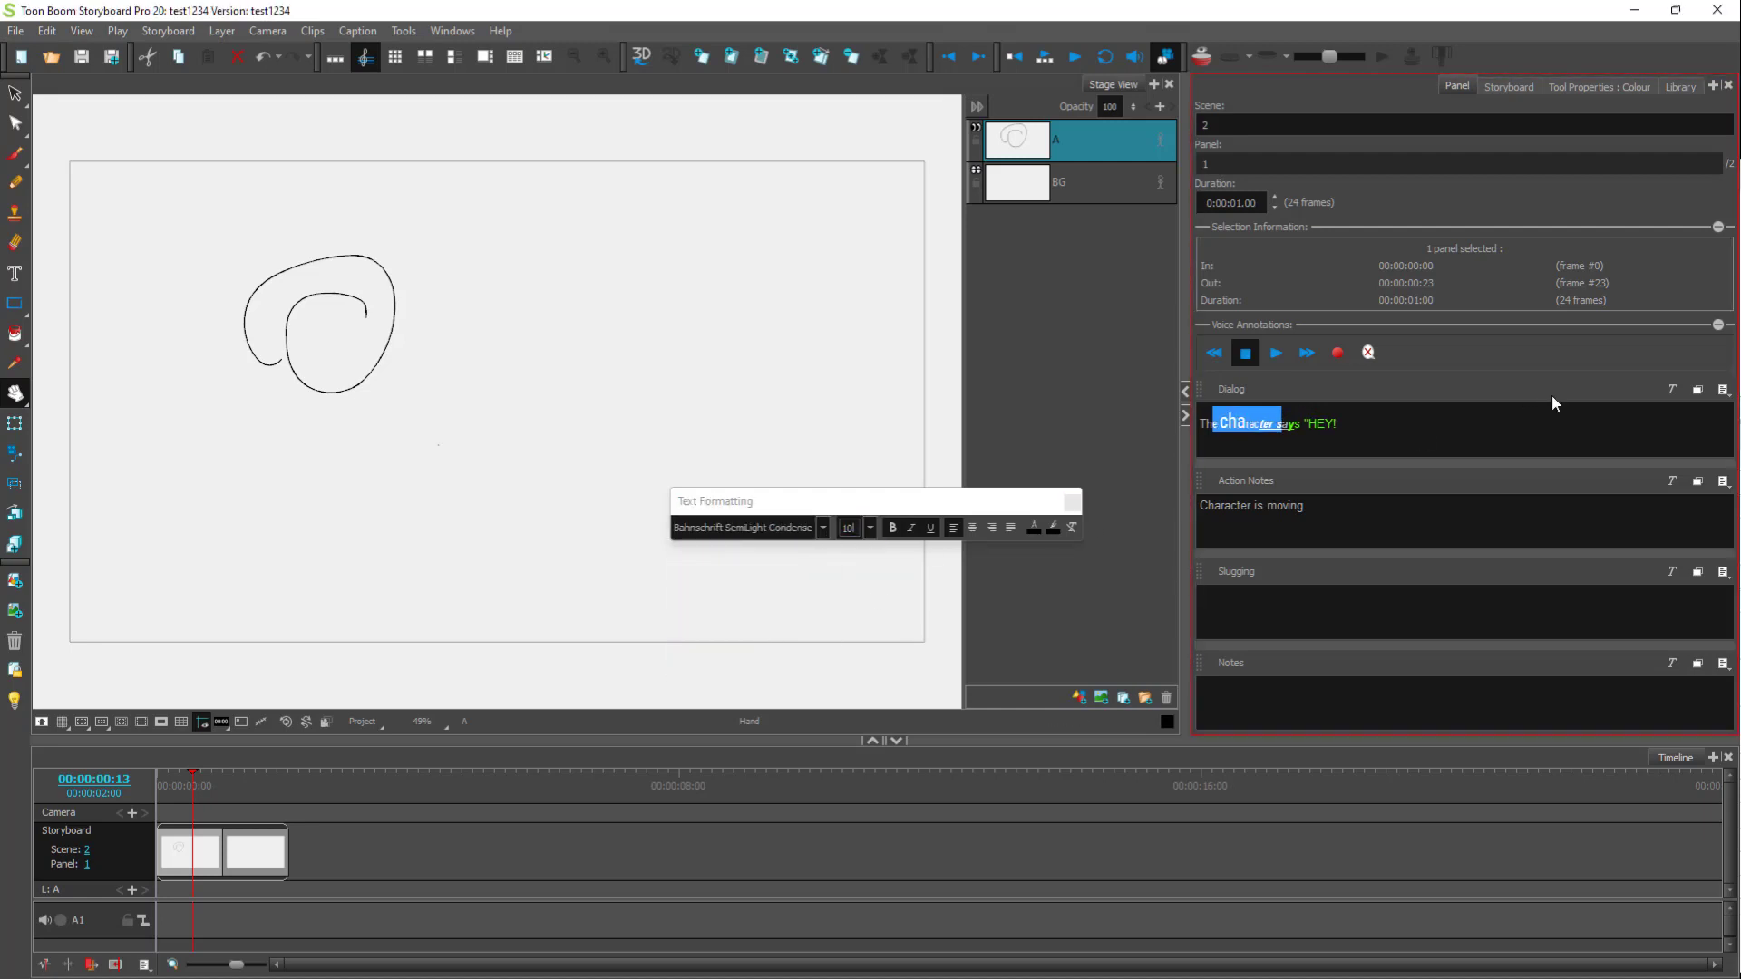
- Close the text formatting options and reselect text in the Action Notes and Dialog captions
left_click(1072, 501)
left_click(1277, 423)
double_click(1285, 505)
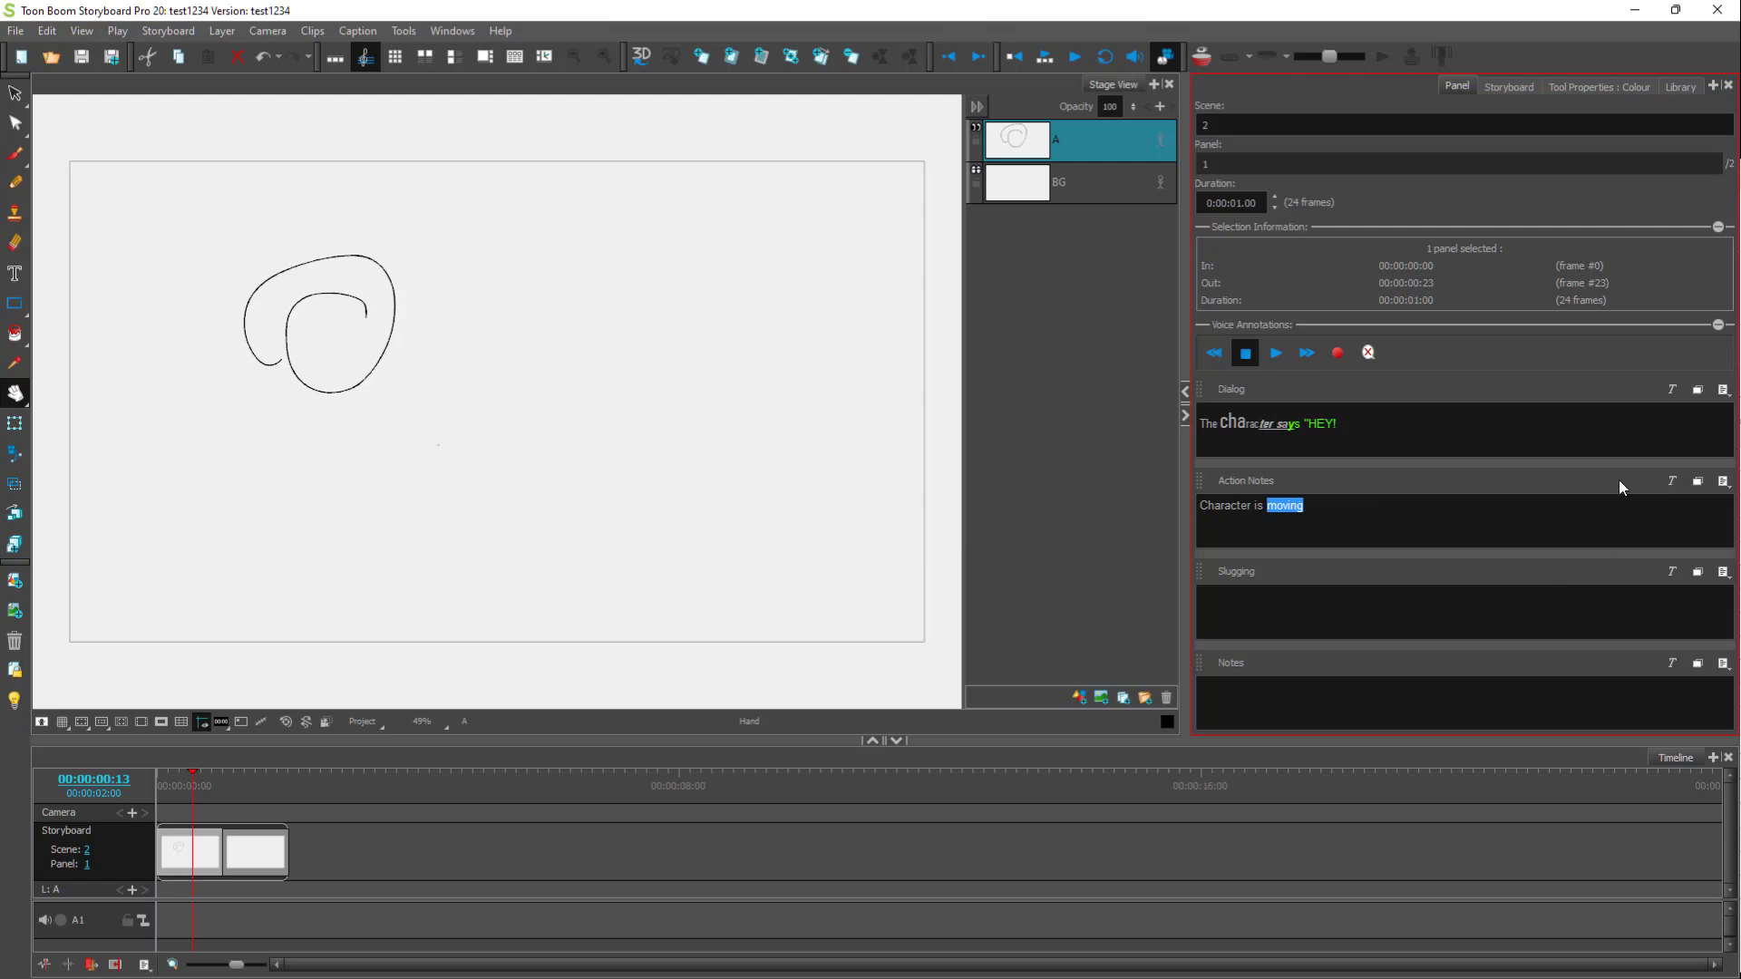
left_click_drag(1238, 423, 1304, 424)
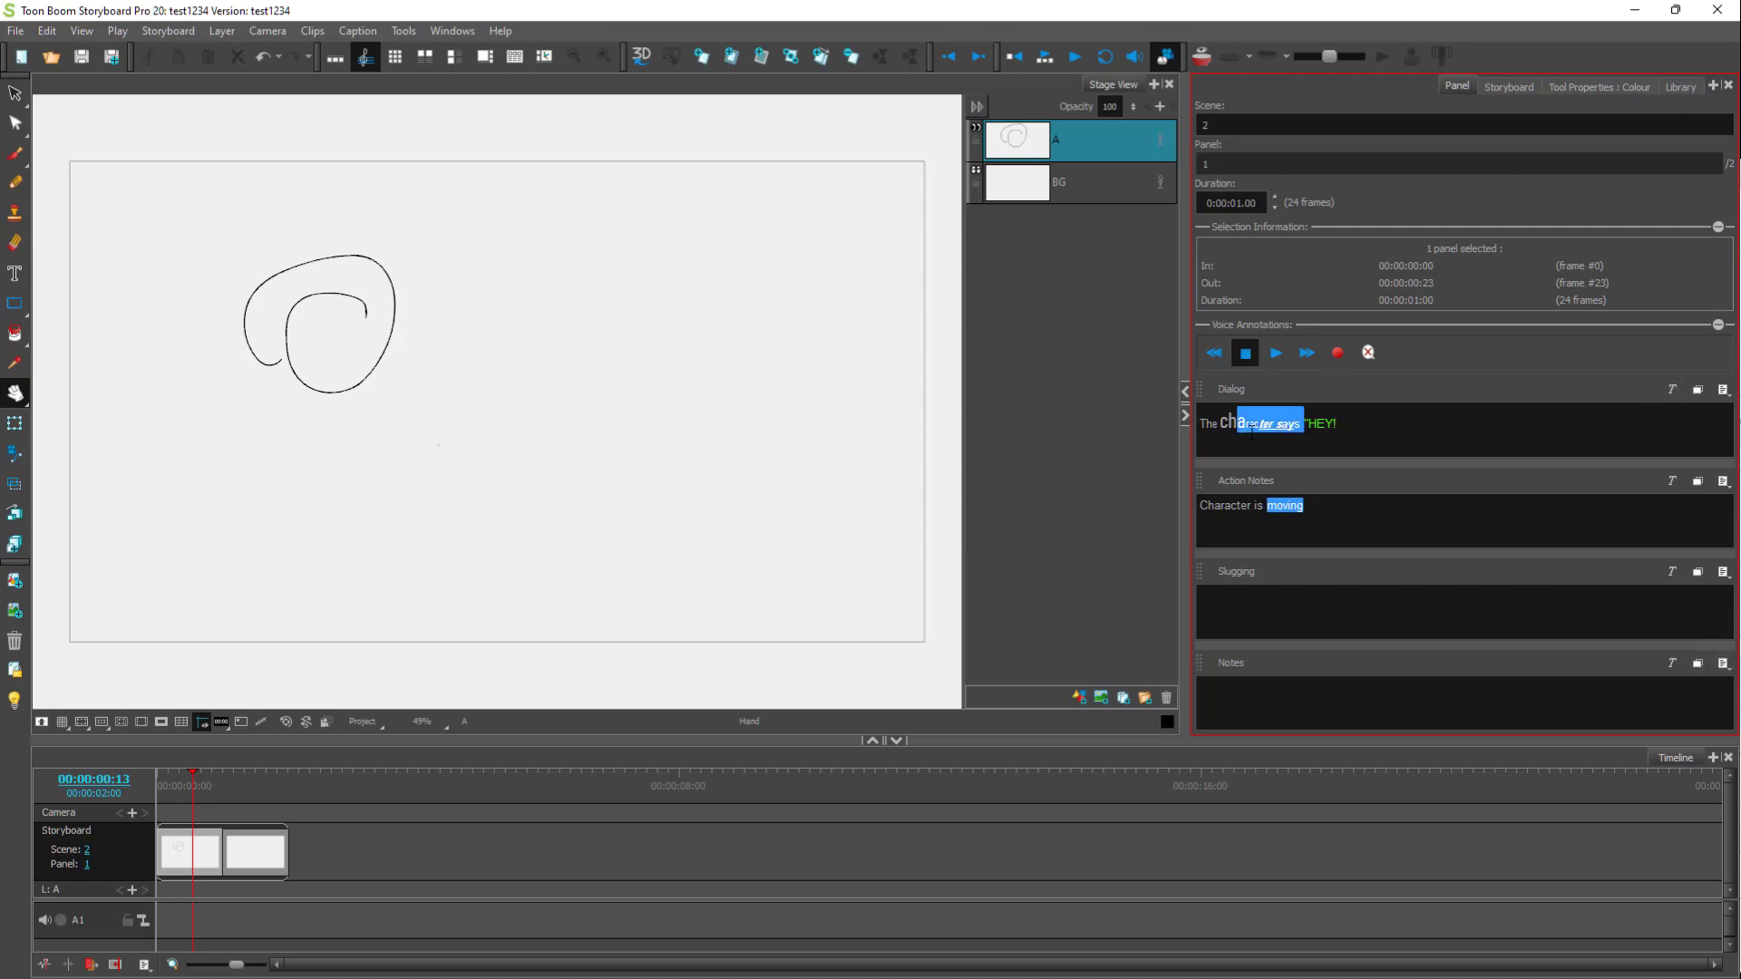
- Add a new caption field named Untitled
left_click(1696, 390)
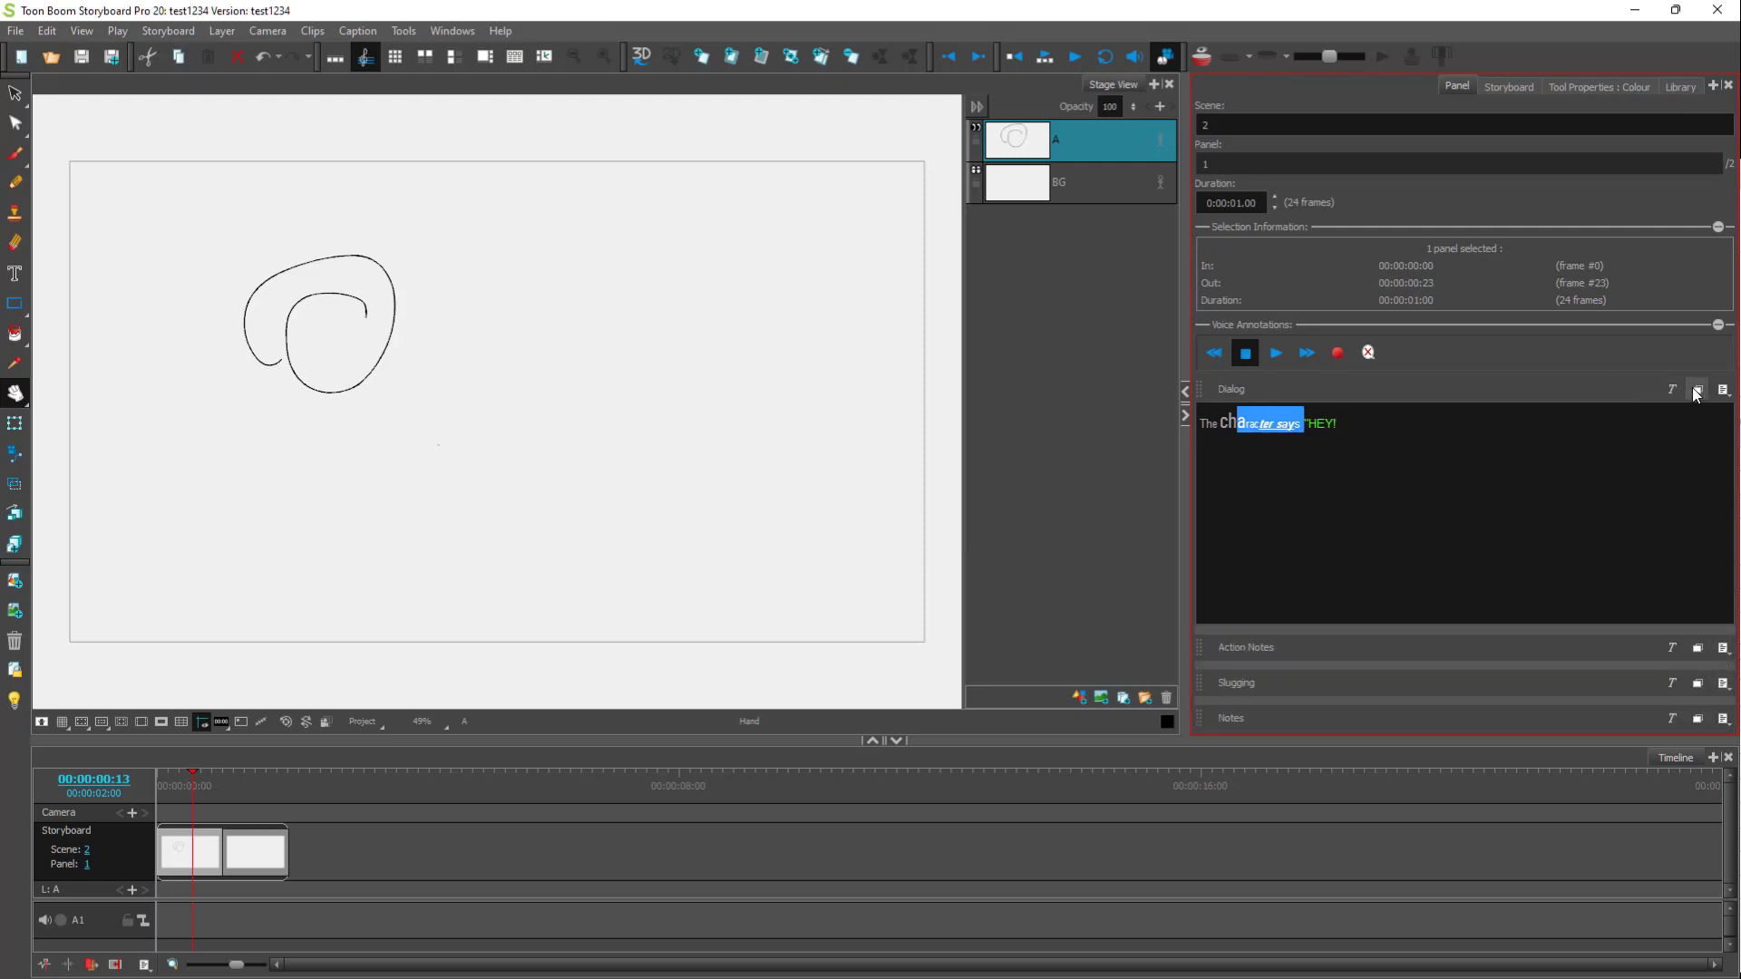
left_click(1692, 388)
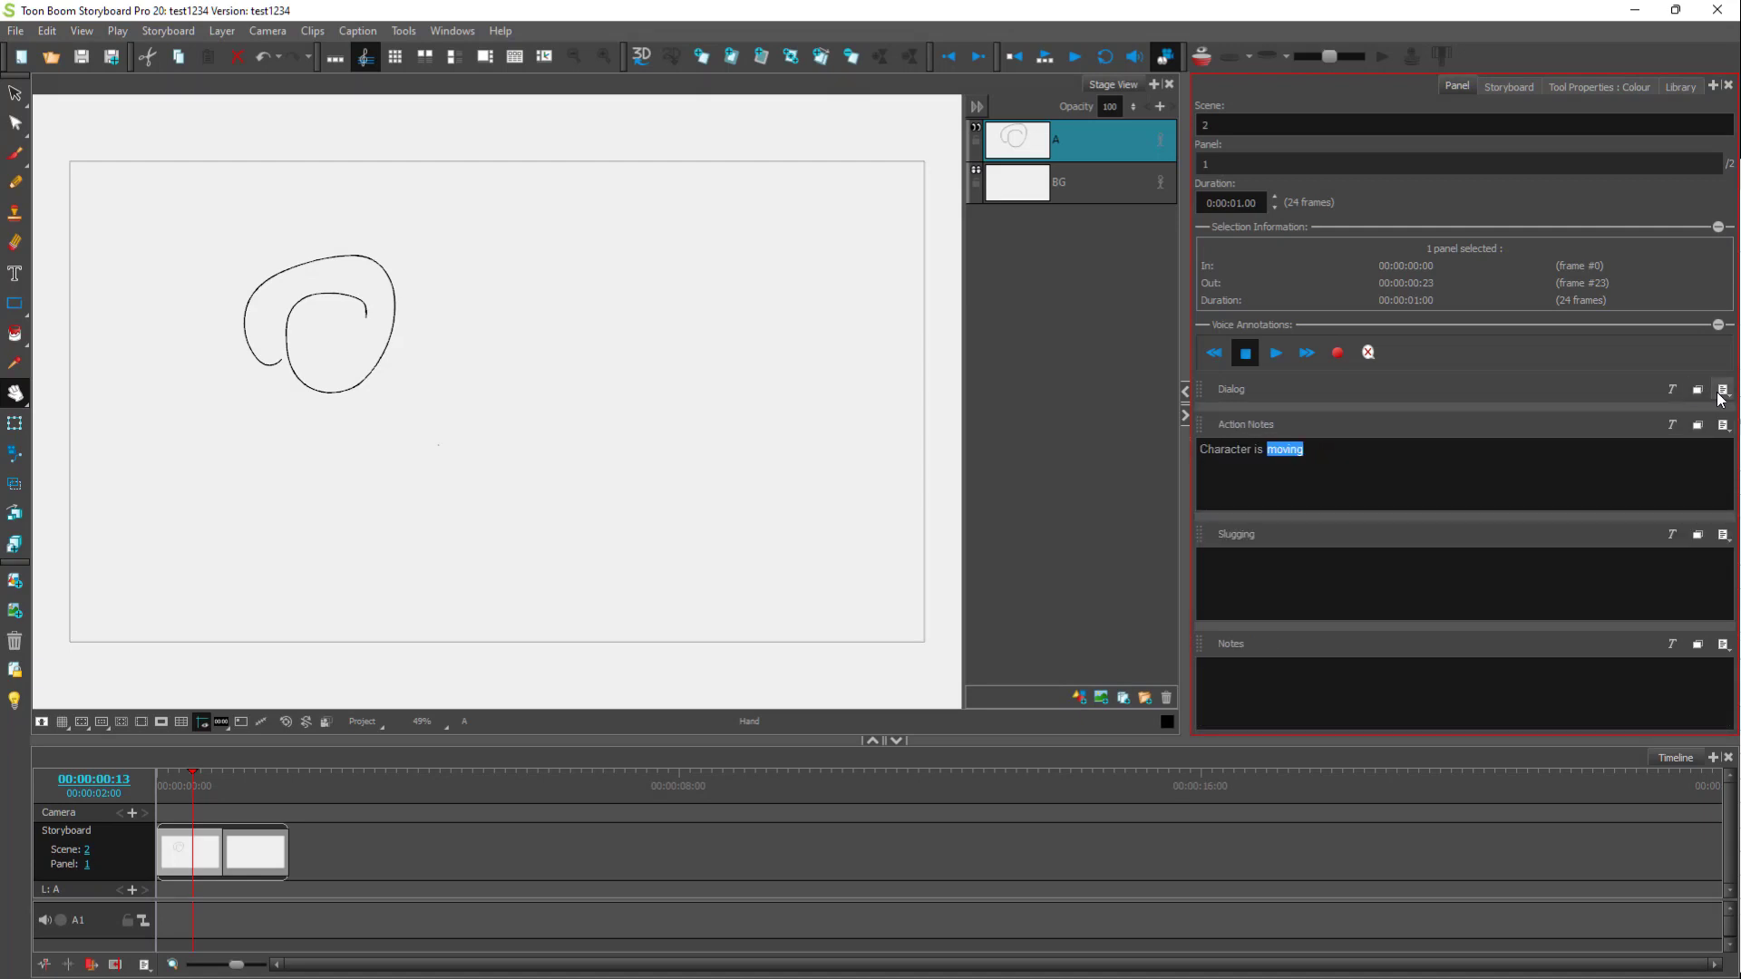
left_click(1722, 391)
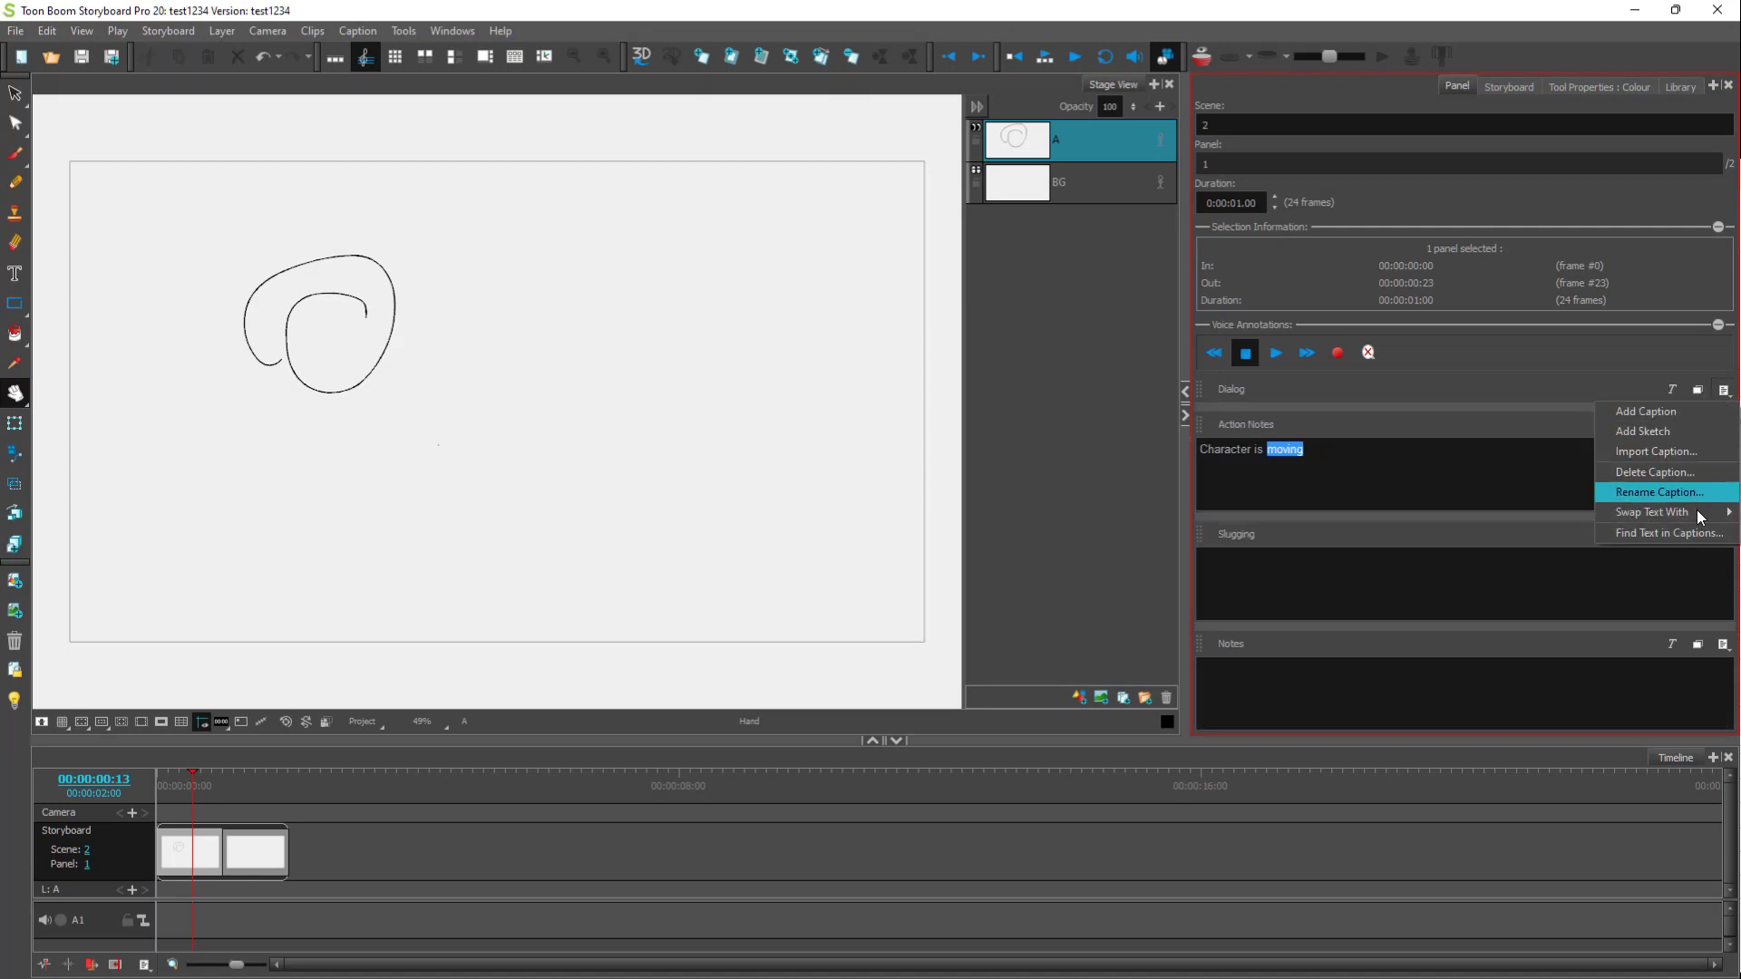
left_click(1654, 413)
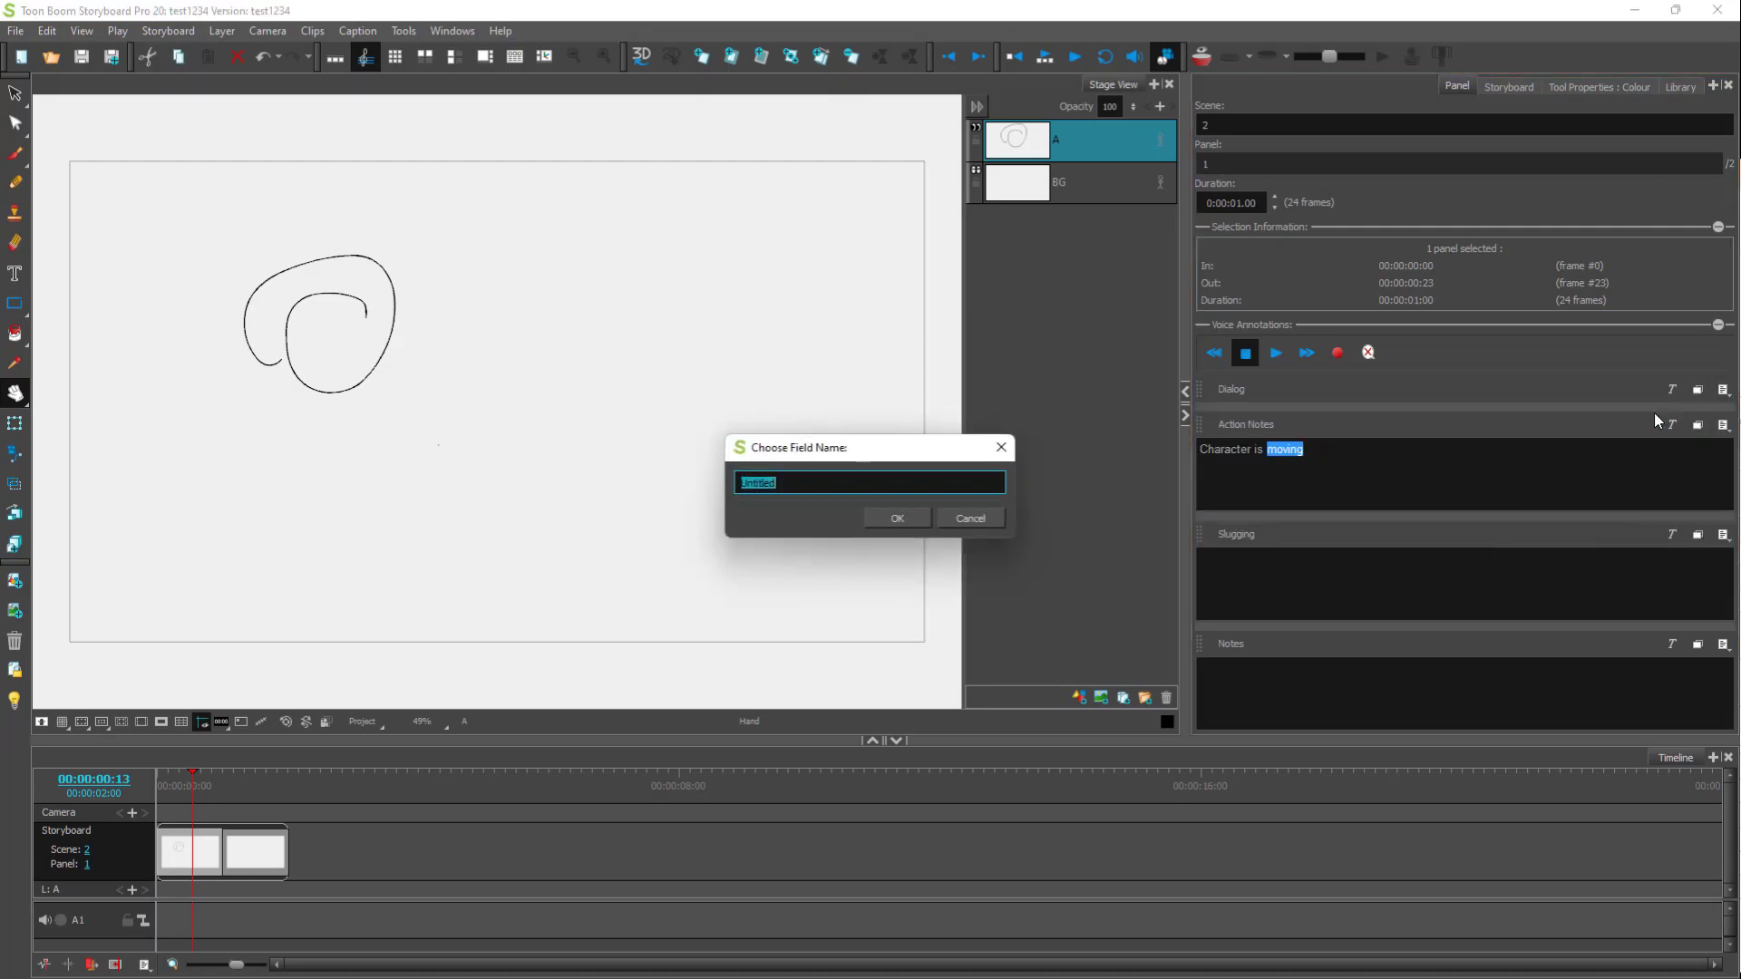
left_click(896, 519)
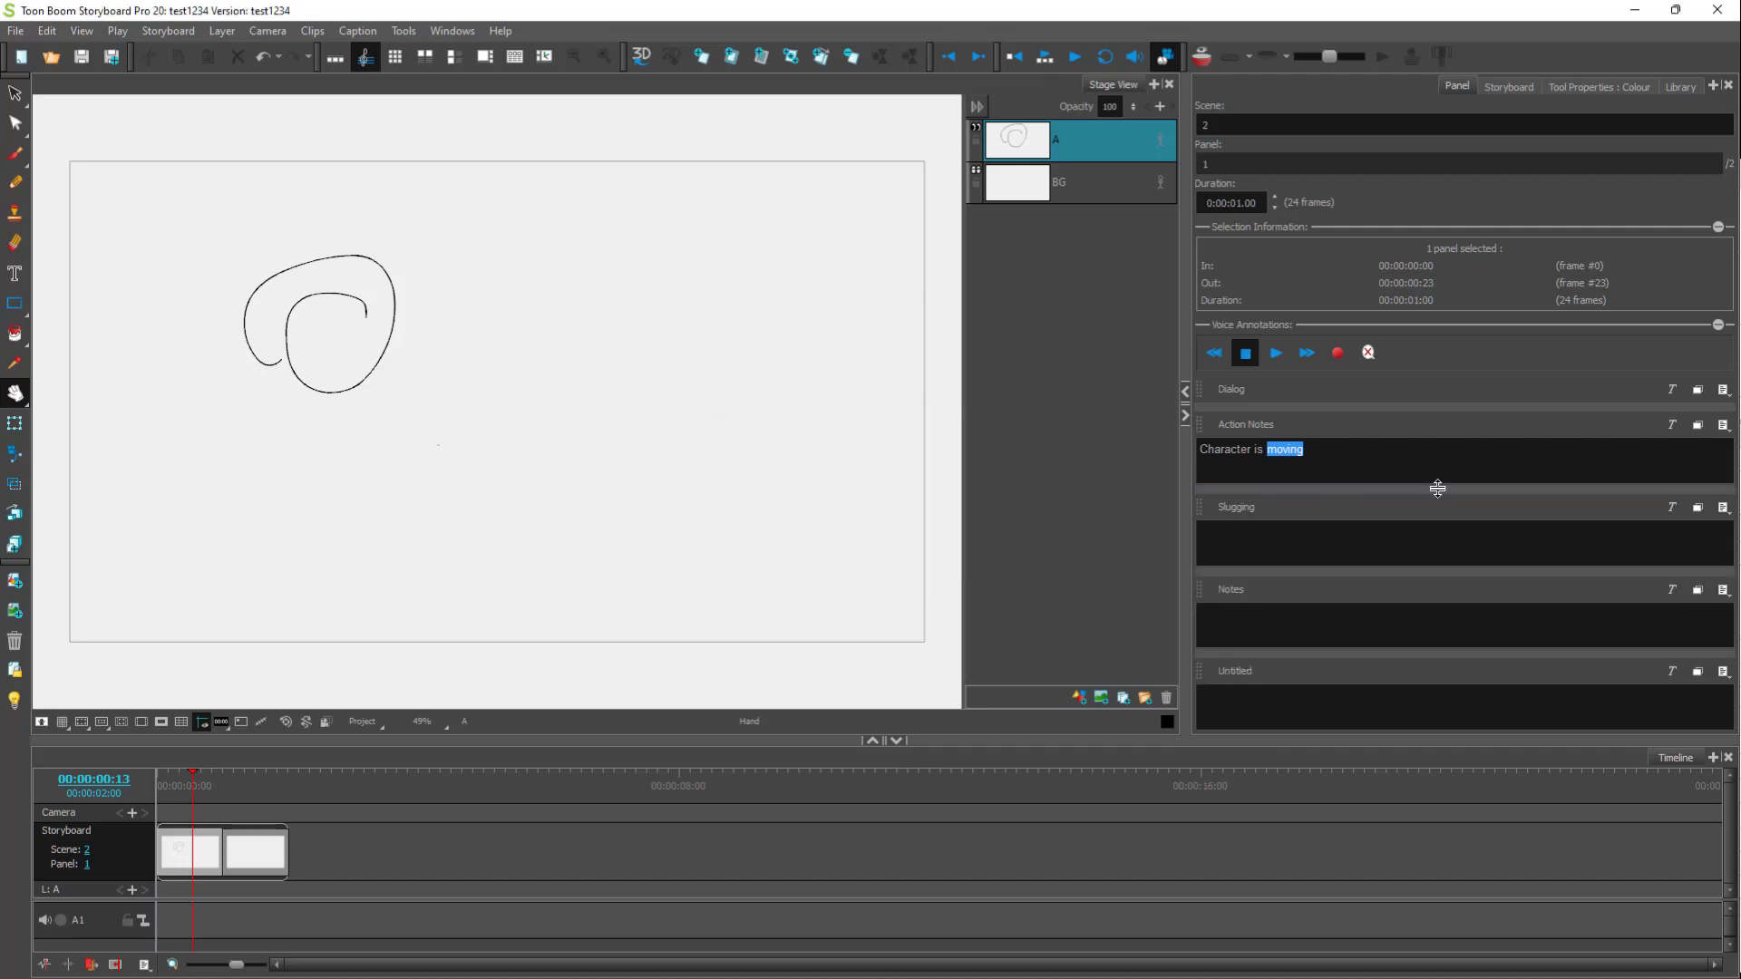
- Delete the Dialog caption and confirm its removal
left_click(1723, 391)
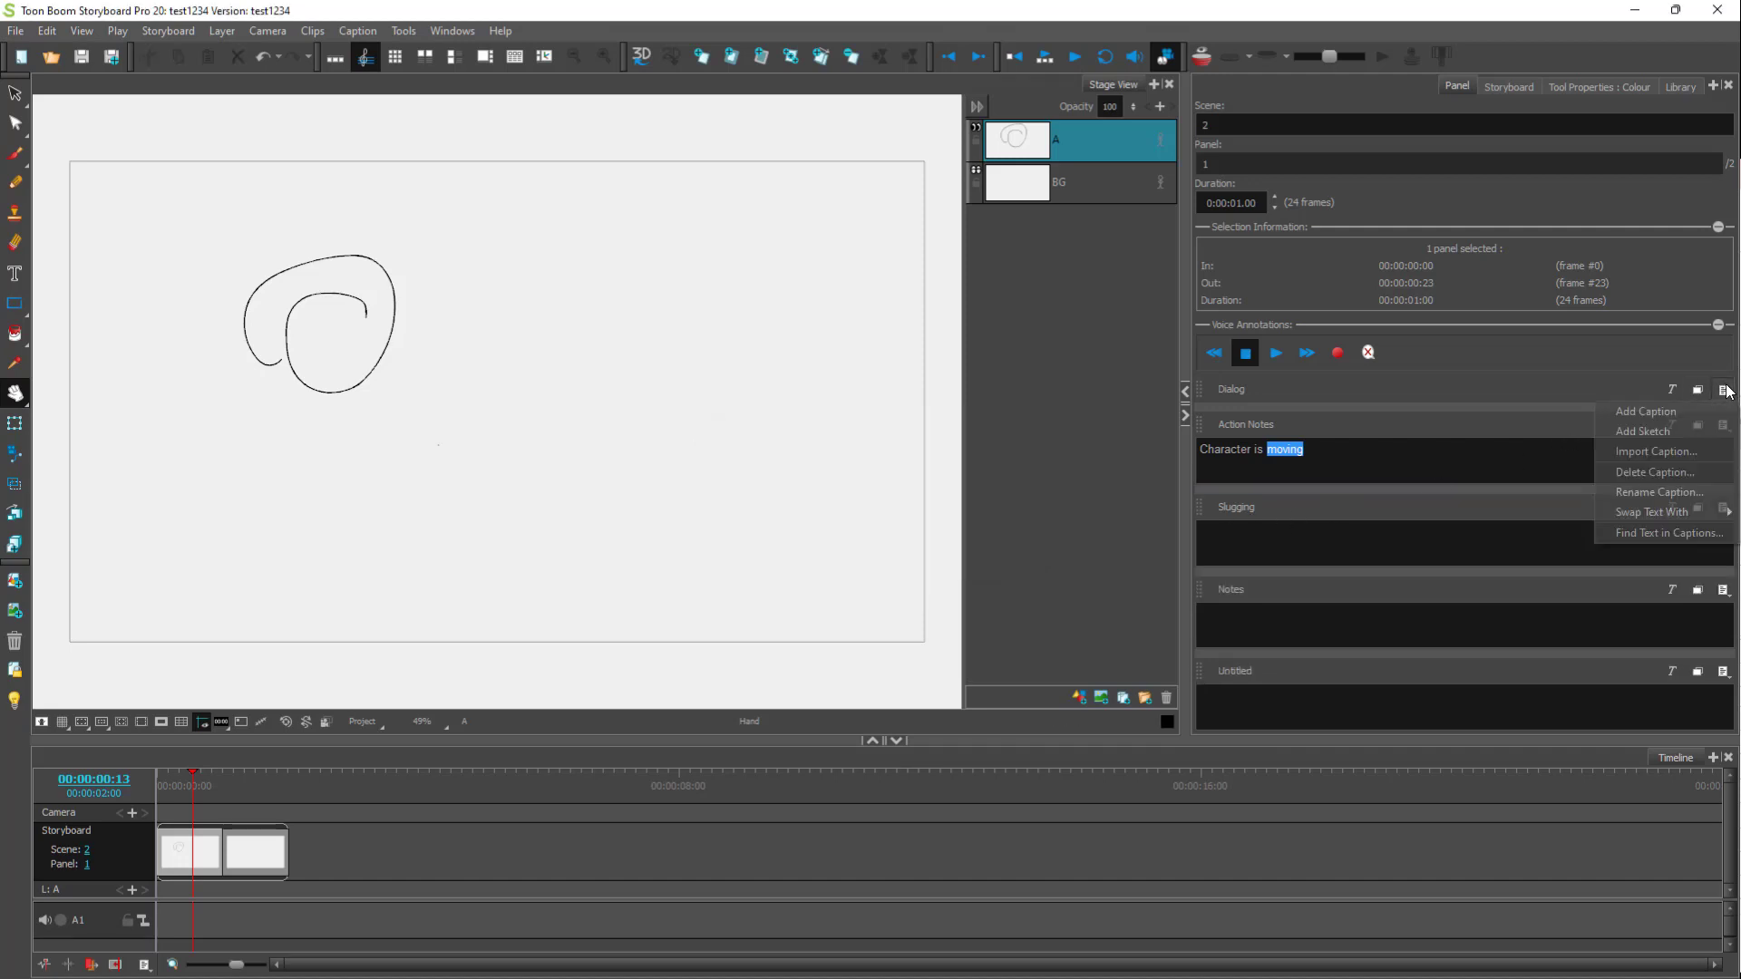
left_click(1667, 475)
left_click(983, 530)
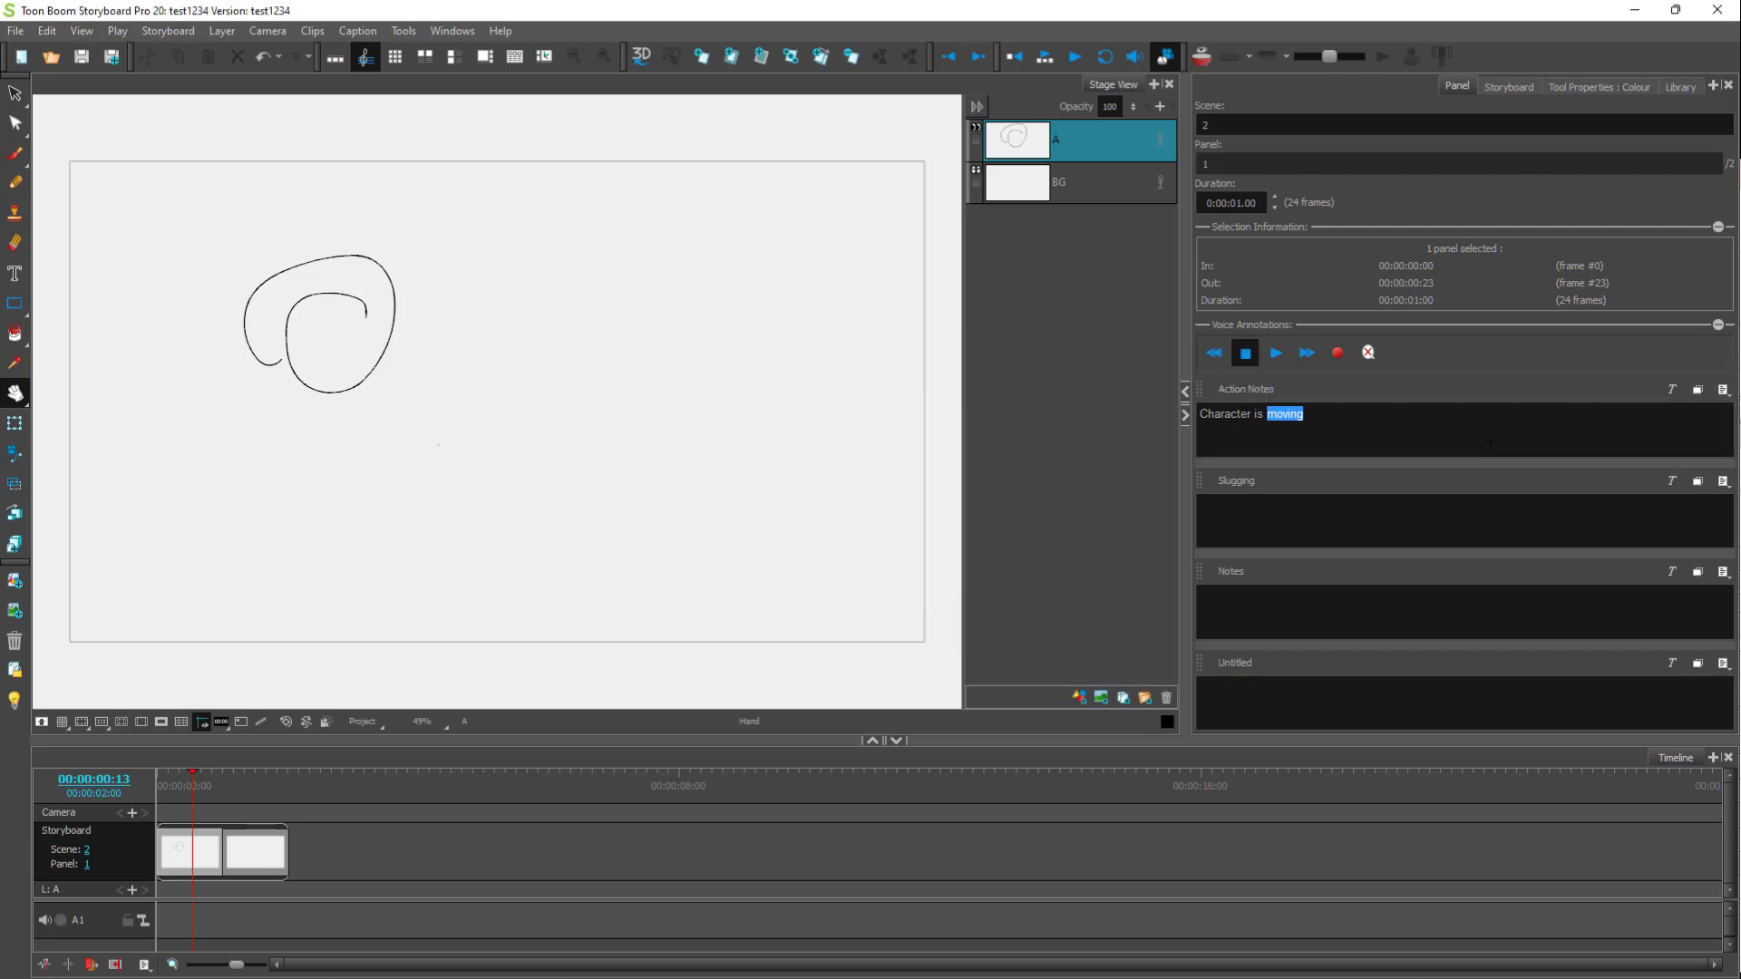
- Add a new Sketch caption field
left_click(1724, 391)
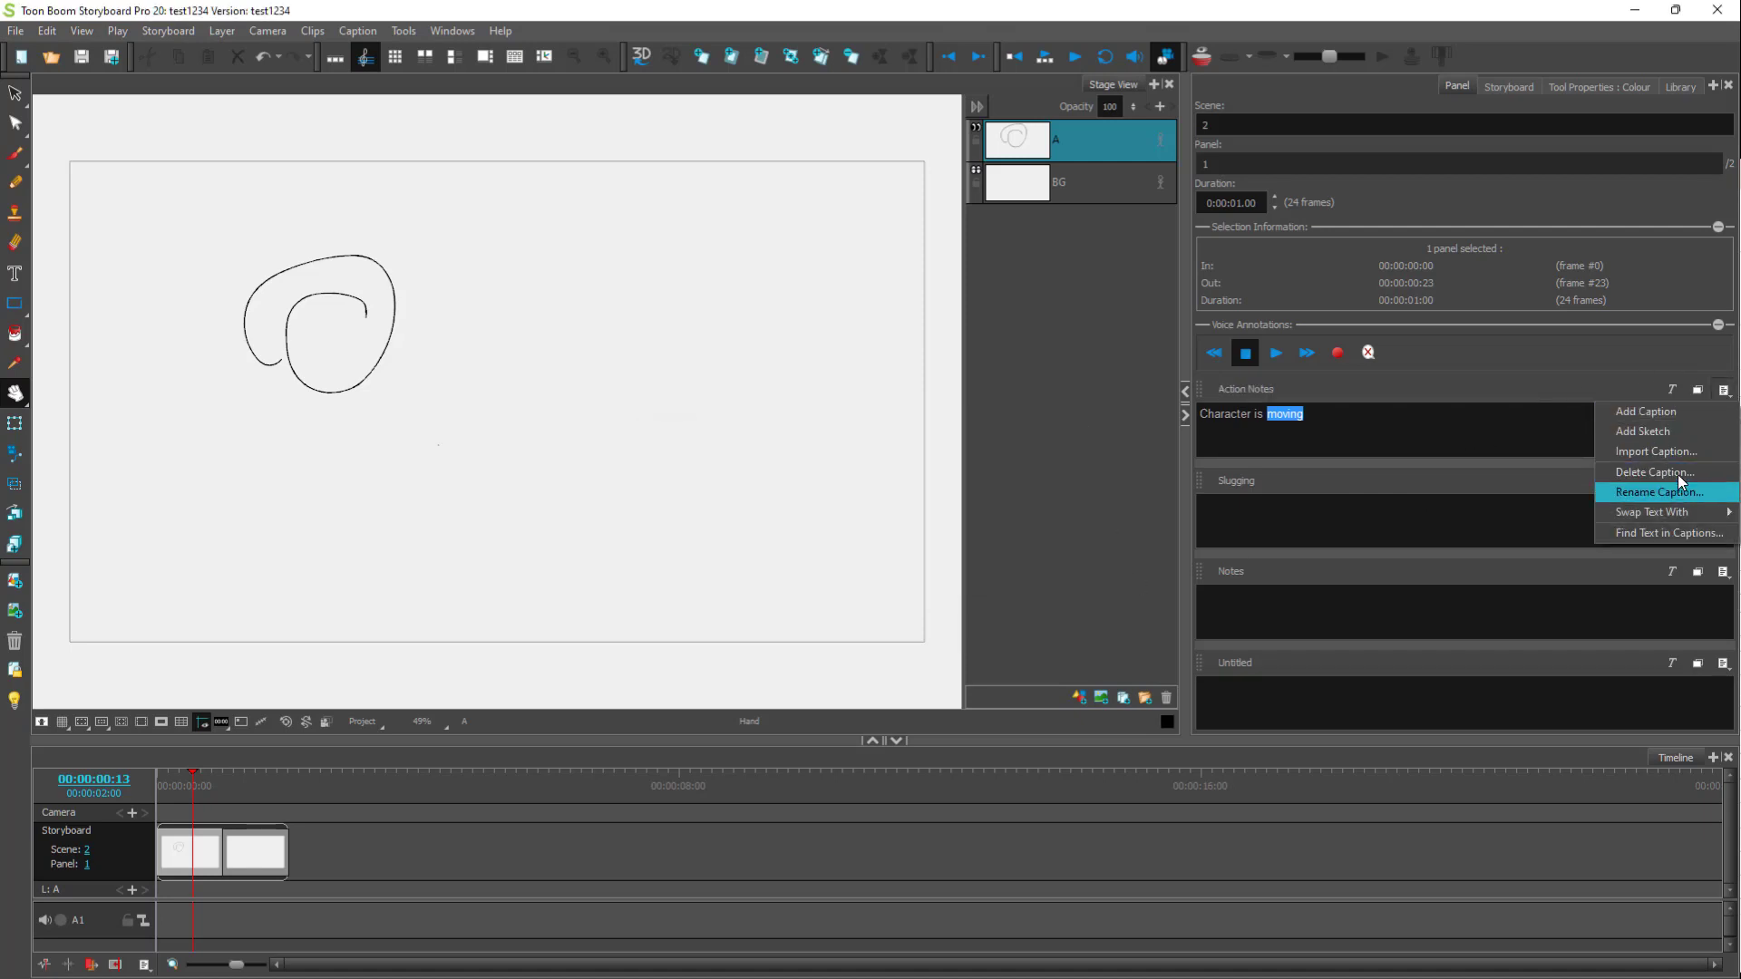
left_click(1647, 432)
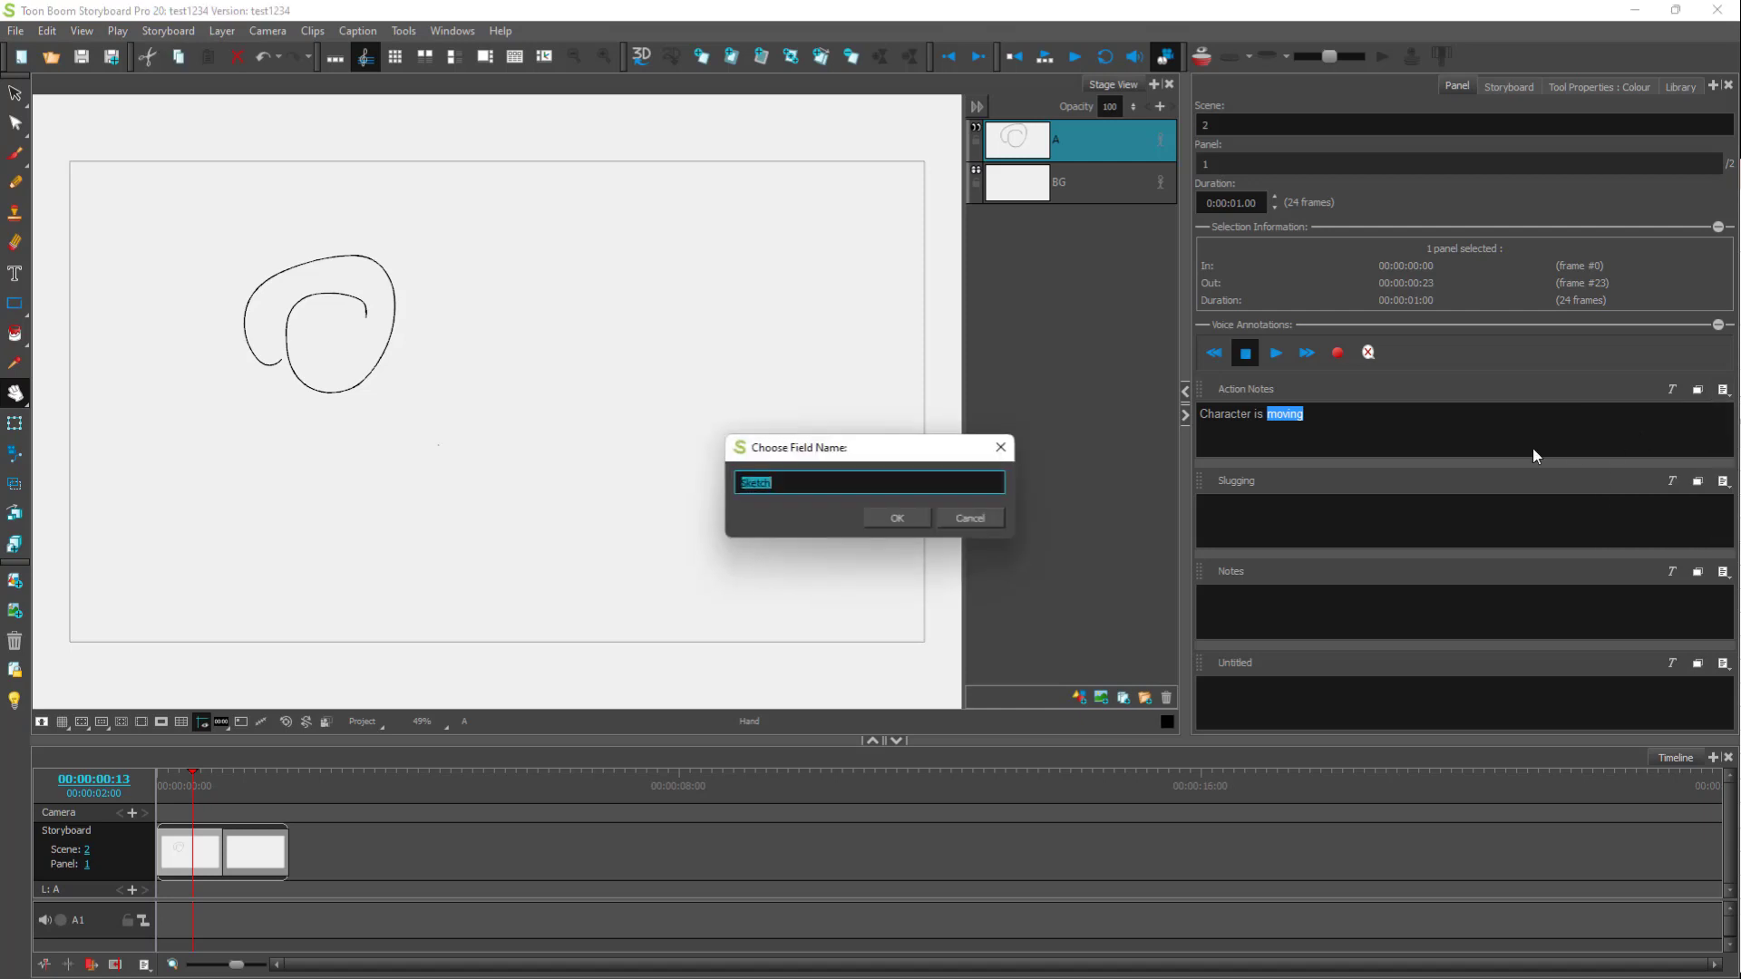
left_click(902, 517)
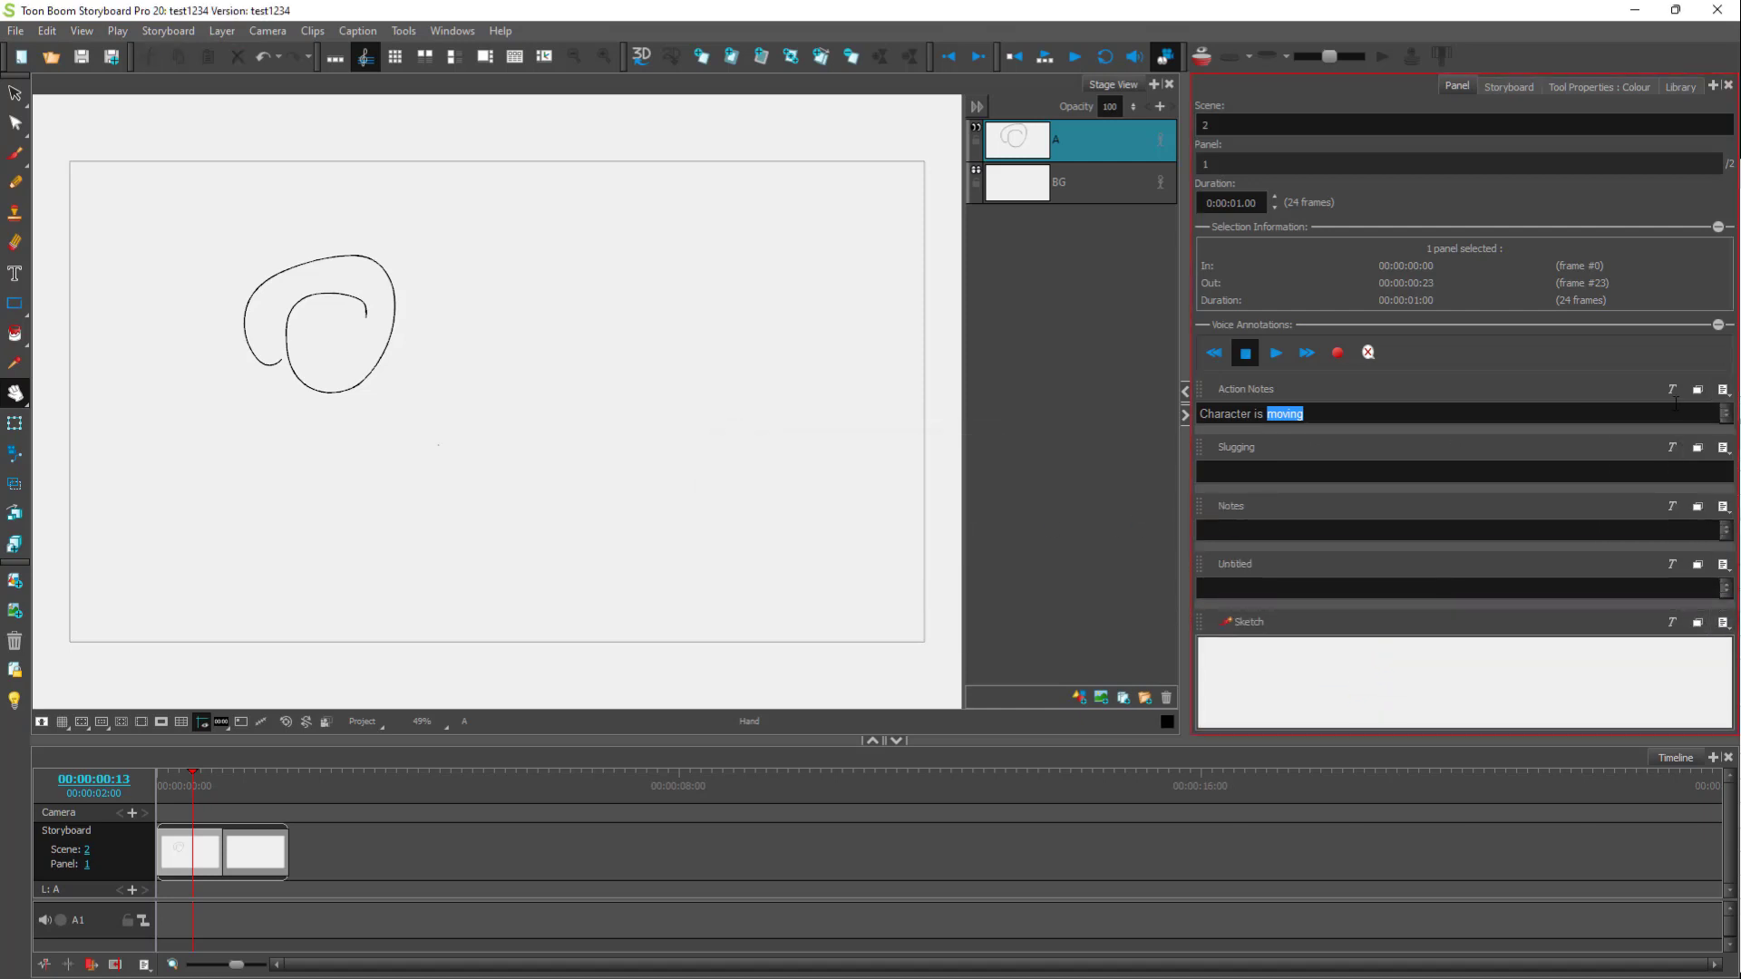
- Search captions for 'movin', locating 'moving' in panel 2-1's Action Notes, then close the search
left_click(1723, 391)
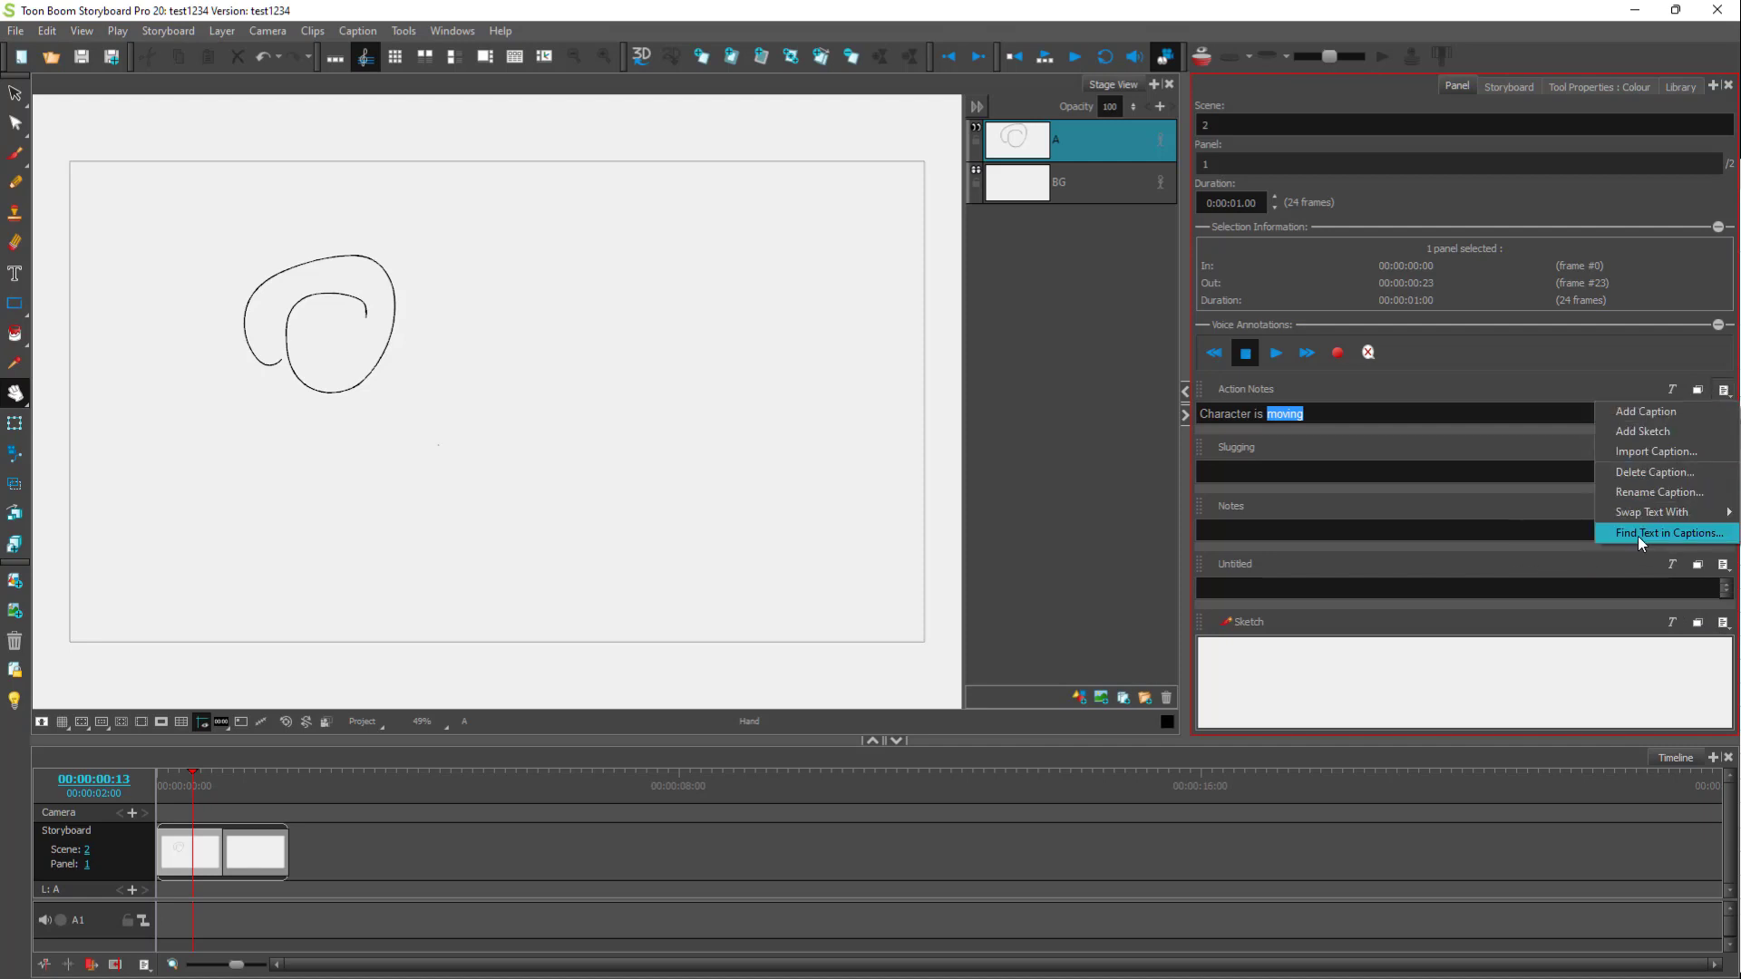
left_click(1525, 420)
left_click(1723, 391)
left_click(1678, 533)
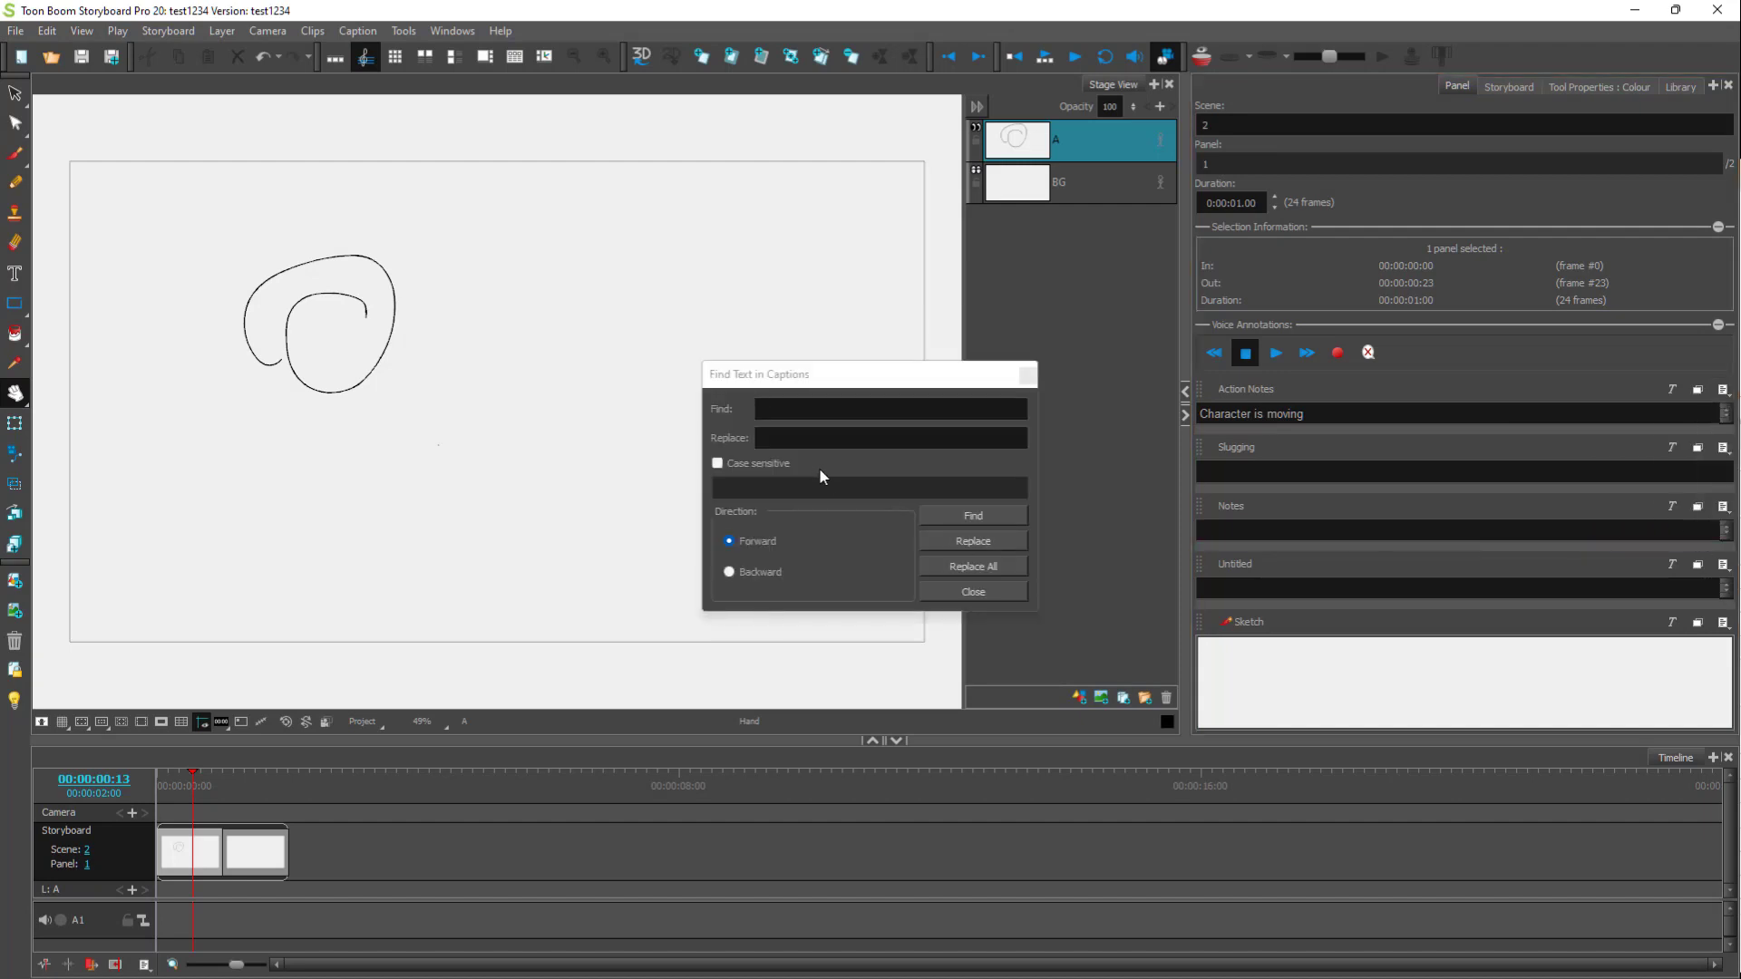
left_click(827, 413)
type("movin")
left_click(948, 514)
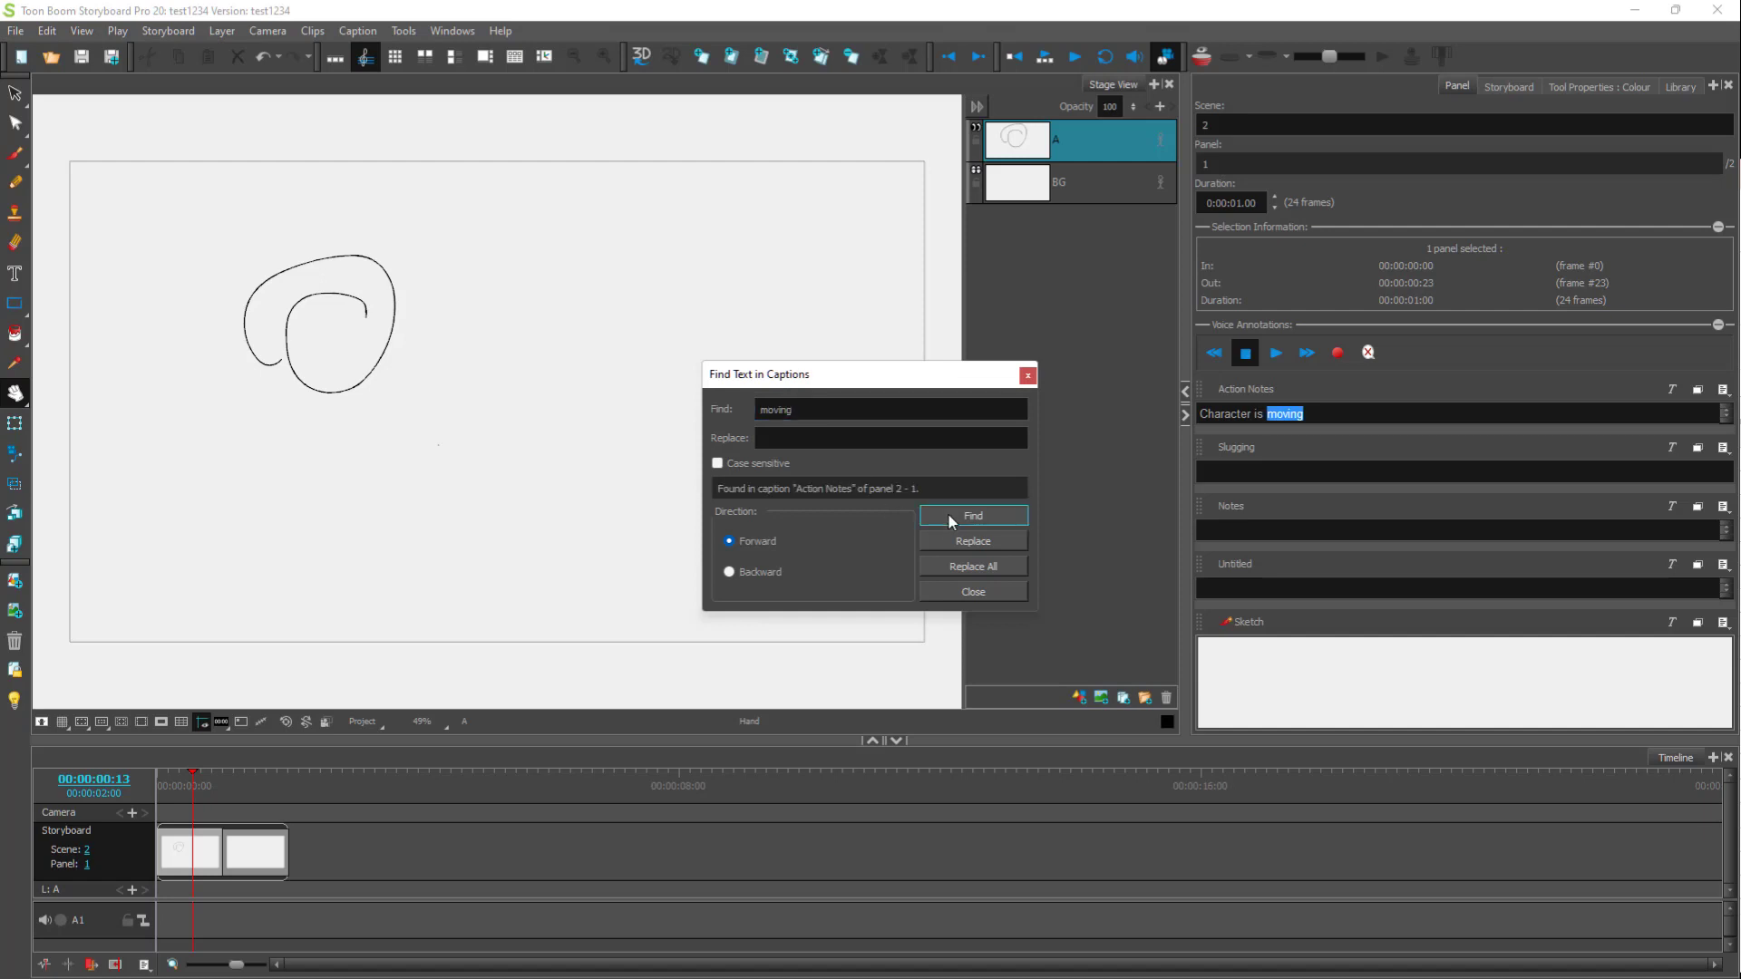
left_click(1027, 374)
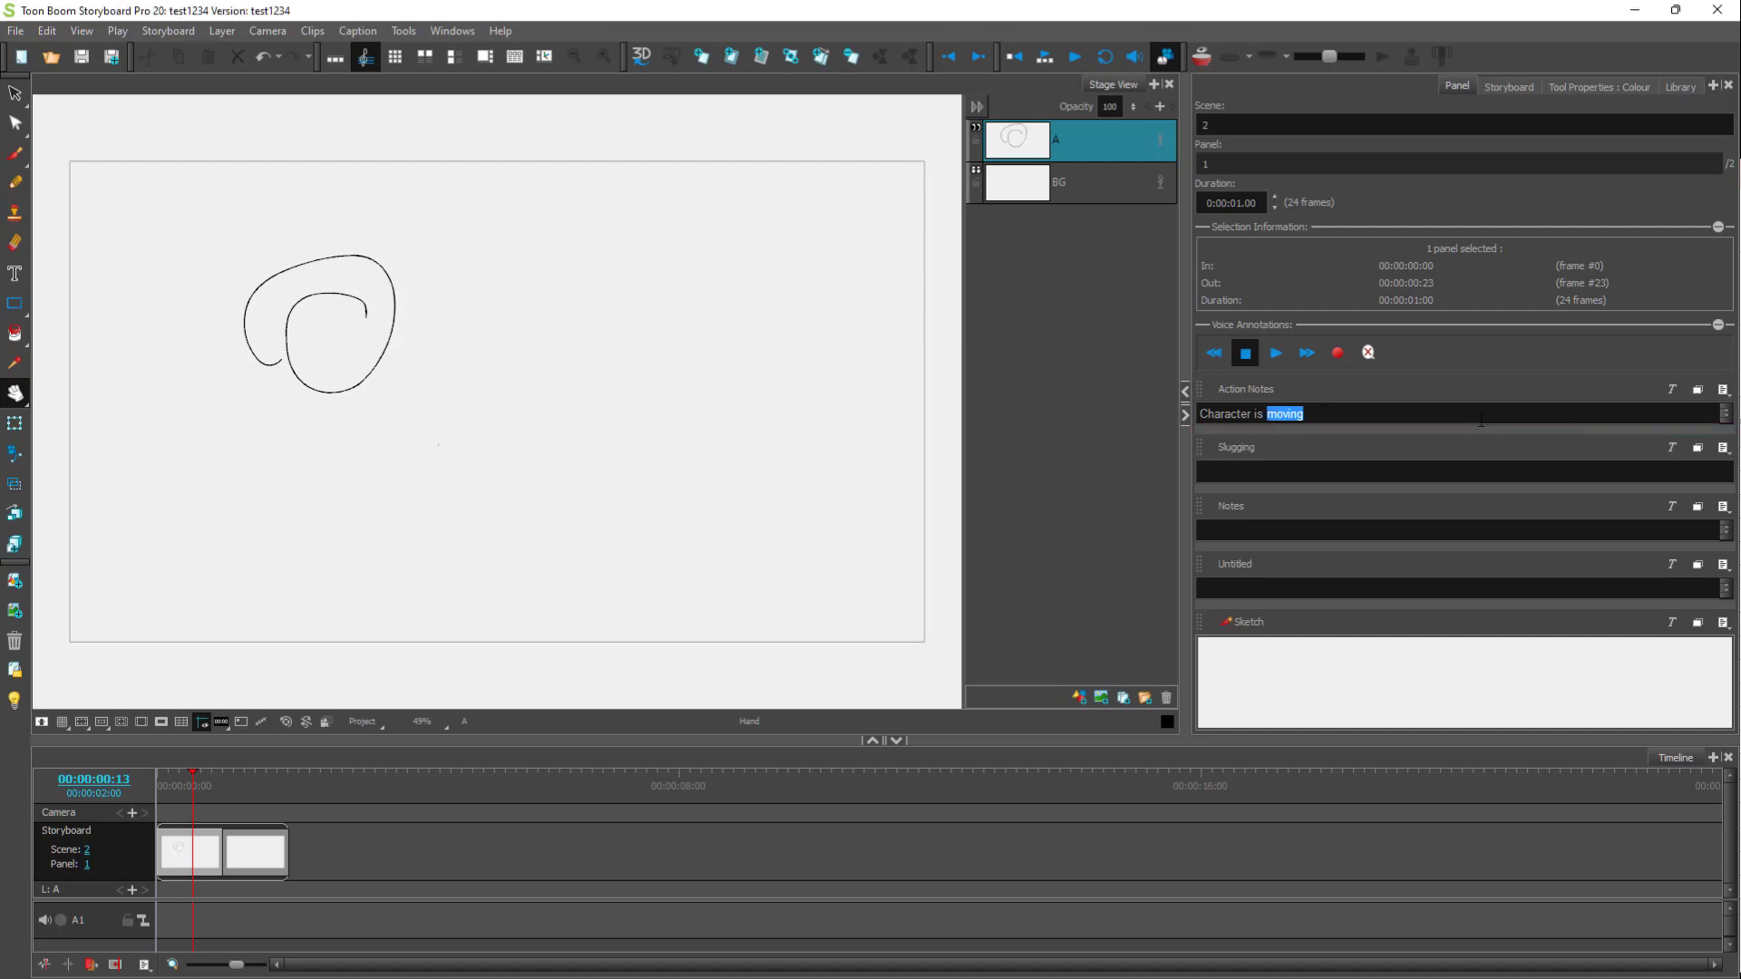